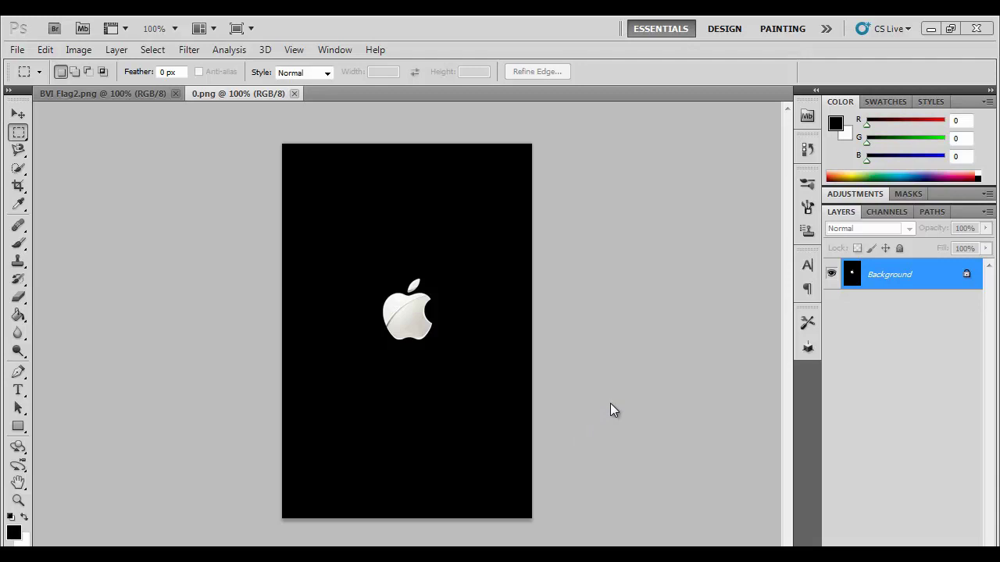
Float the BVI Flag2 window beside 0.png and drag the flag onto it as Layer 1
{"action": "left_click", "coordinate": [97, 97]}
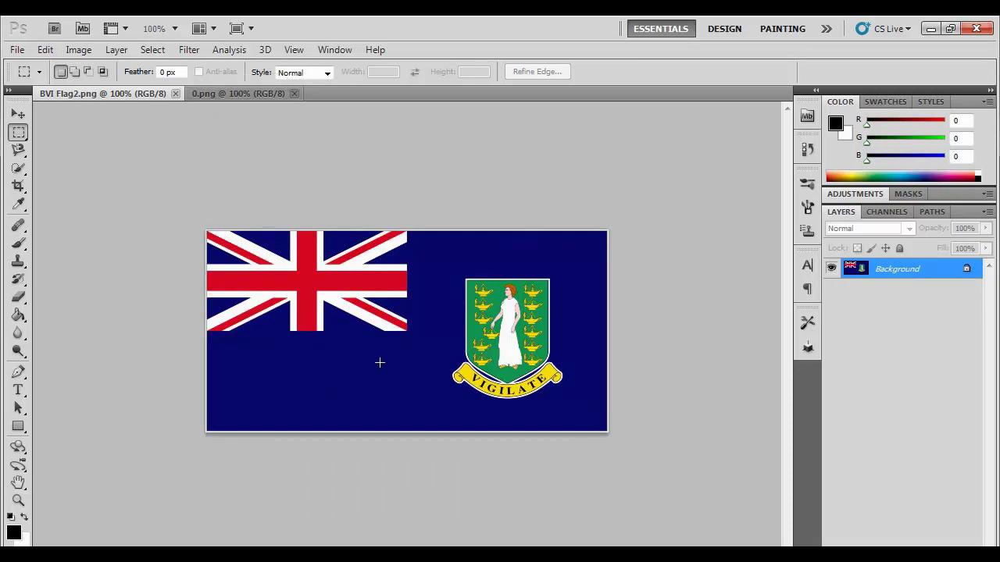
{"action": "left_click", "coordinate": [227, 94]}
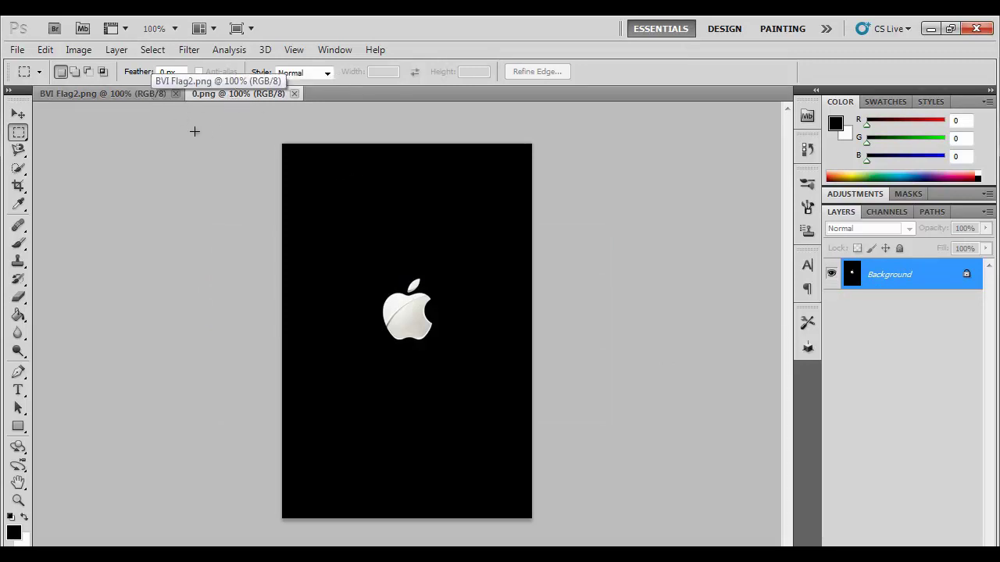
{"action": "left_click_drag", "start_coordinate": [117, 97], "coordinate": [259, 186]}
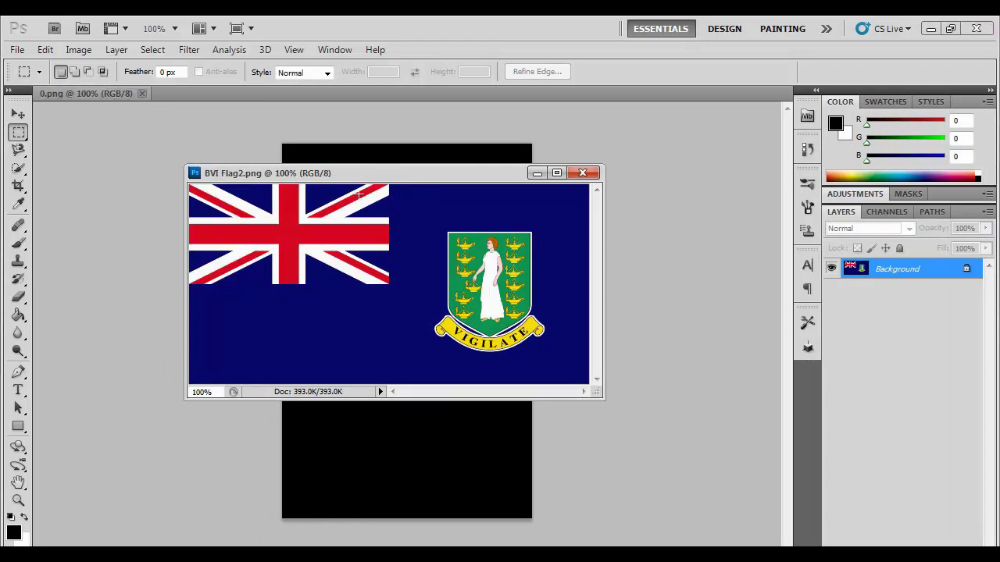
{"action": "left_click_drag", "start_coordinate": [356, 177], "coordinate": [684, 214]}
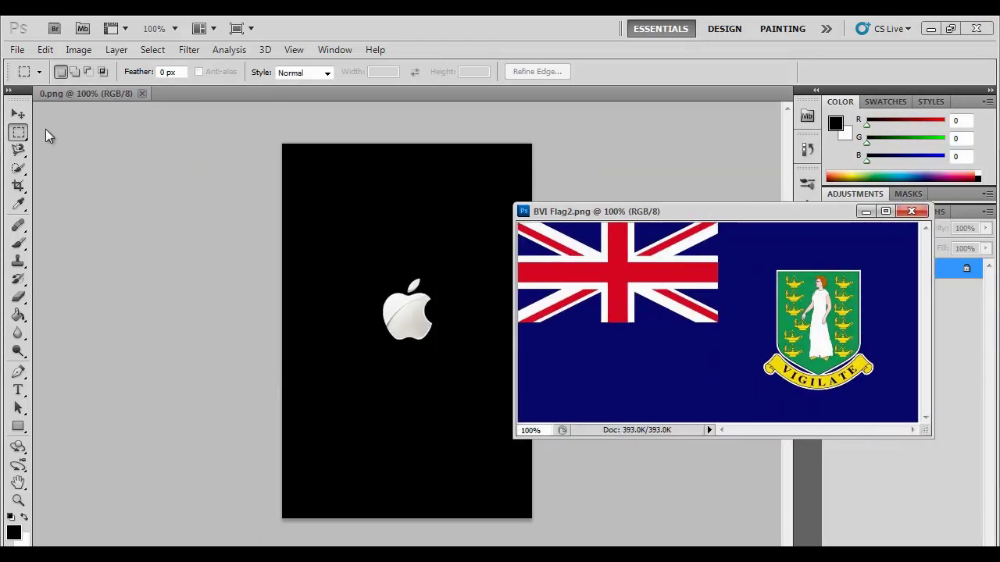
{"action": "left_click", "coordinate": [18, 114]}
{"action": "left_click_drag", "start_coordinate": [602, 311], "coordinate": [444, 274]}
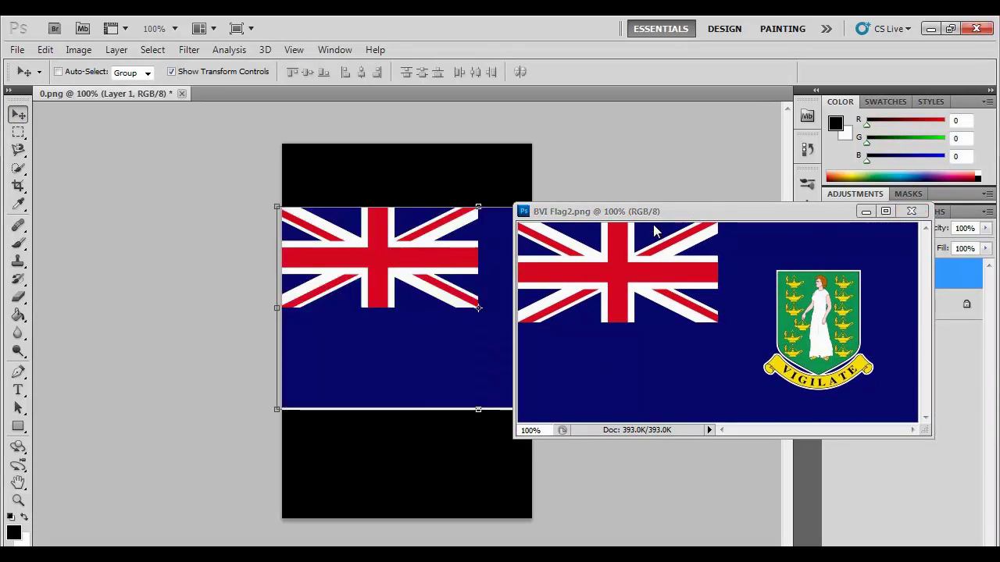
Try narrowing and shifting the flag layer within 0.png, then cancel the change
{"action": "left_click_drag", "start_coordinate": [654, 214], "coordinate": [760, 230]}
{"action": "left_click", "coordinate": [458, 266]}
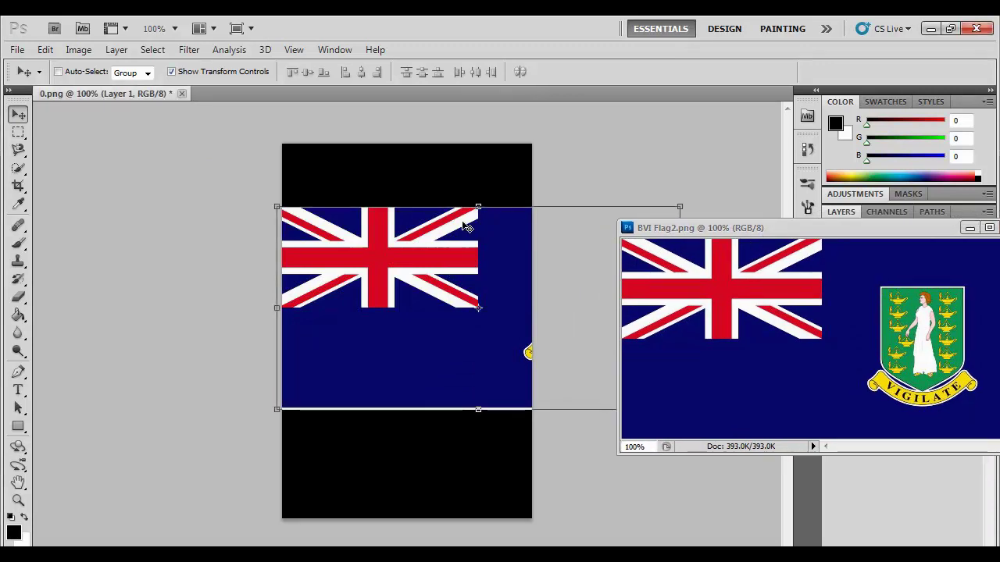
{"action": "left_click_drag", "start_coordinate": [279, 309], "coordinate": [334, 308]}
{"action": "left_click_drag", "start_coordinate": [452, 305], "coordinate": [397, 300]}
{"action": "key", "text": "Return"}
{"action": "key", "text": "Escape"}
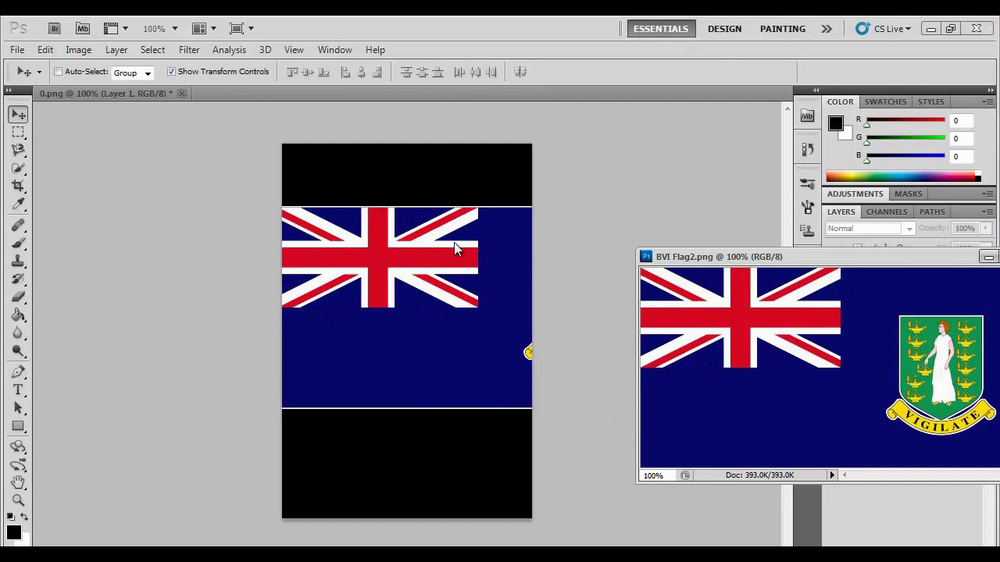
{"action": "left_click", "coordinate": [446, 249]}
Select the whole BVI Flag2 image, then minimize the flag window
{"action": "left_click", "coordinate": [790, 340]}
{"action": "left_click_drag", "start_coordinate": [805, 259], "coordinate": [719, 257]}
{"action": "key", "text": "ctrl+a"}
{"action": "left_click_drag", "start_coordinate": [748, 343], "coordinate": [696, 350]}
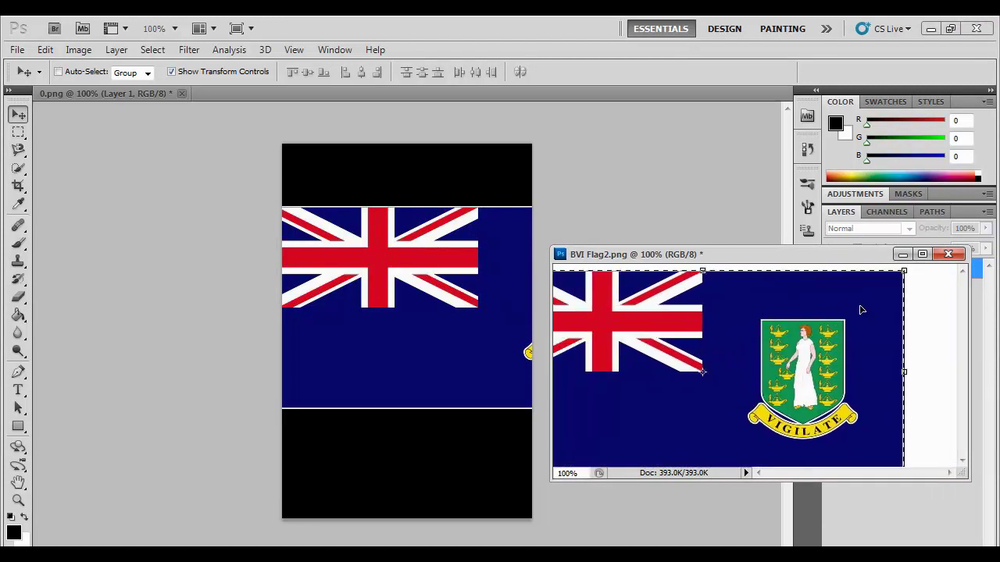
{"action": "left_click", "coordinate": [902, 256]}
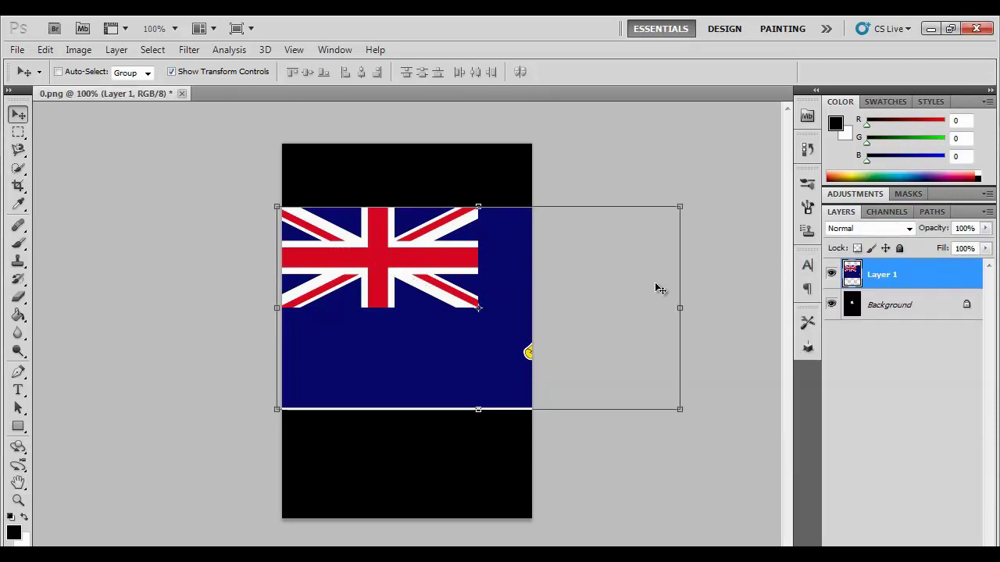
Free-transform Layer 1 to 63.37% width and 78.08% height, centred across 0.png
{"action": "key", "text": "ctrl+t"}
{"action": "left_click_drag", "start_coordinate": [679, 308], "coordinate": [531, 303]}
{"action": "left_click_drag", "start_coordinate": [405, 207], "coordinate": [407, 251]}
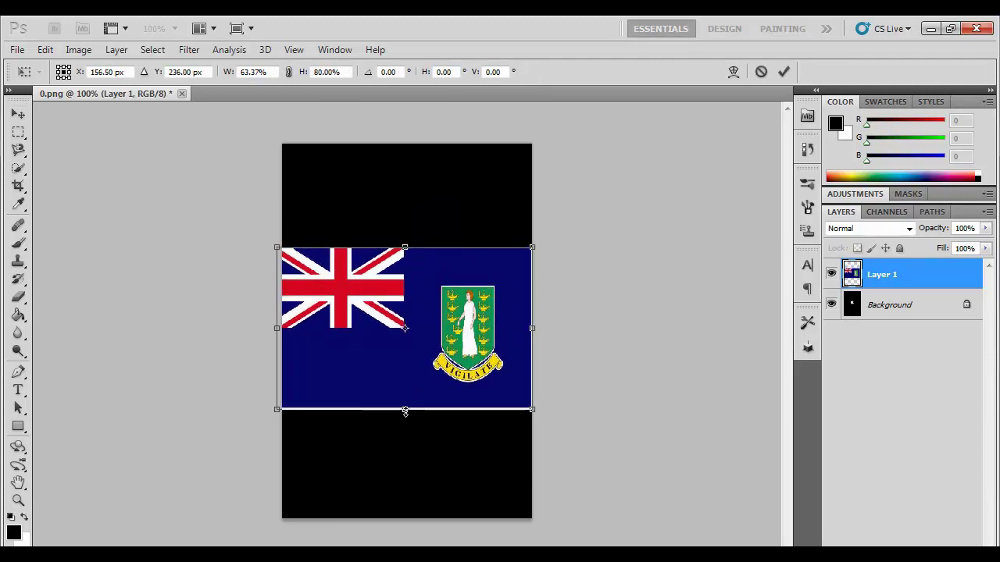
{"action": "left_click_drag", "start_coordinate": [404, 411], "coordinate": [406, 396]}
{"action": "key", "text": "Up"}
{"action": "key", "text": "Up"}
{"action": "key", "text": "Up"}
{"action": "key", "text": "Up"}
{"action": "key", "text": "Up"}
{"action": "key", "text": "Up"}
{"action": "key", "text": "Up"}
{"action": "key", "text": "Up"}
{"action": "key", "text": "Up"}
{"action": "key", "text": "Up"}
{"action": "key", "text": "Up"}
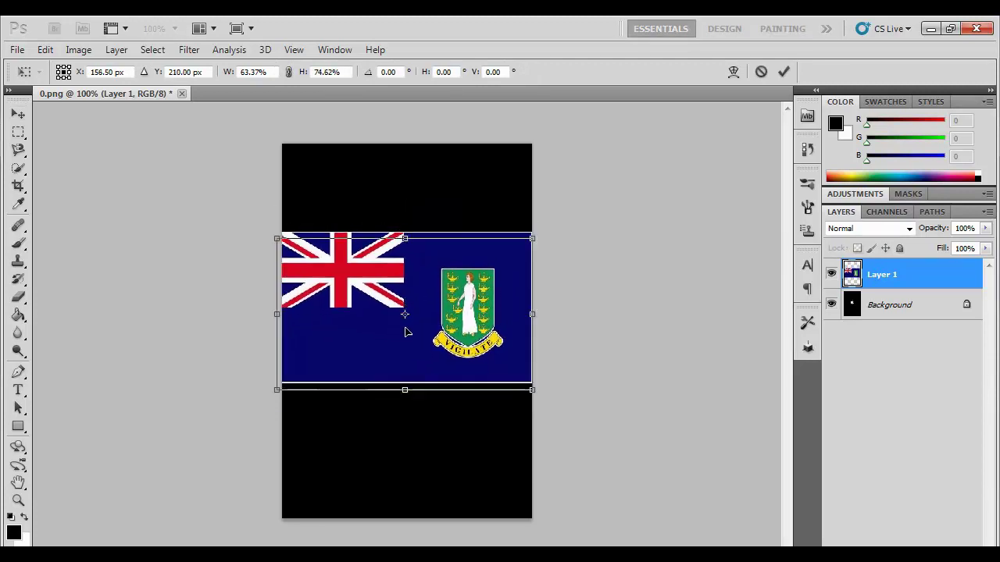
{"action": "mouse_move", "coordinate": [405, 332]}
{"action": "left_mouse_down"}
{"action": "mouse_move", "coordinate": [411, 325]}
{"action": "mouse_move", "coordinate": [413, 335]}
{"action": "left_mouse_up"}
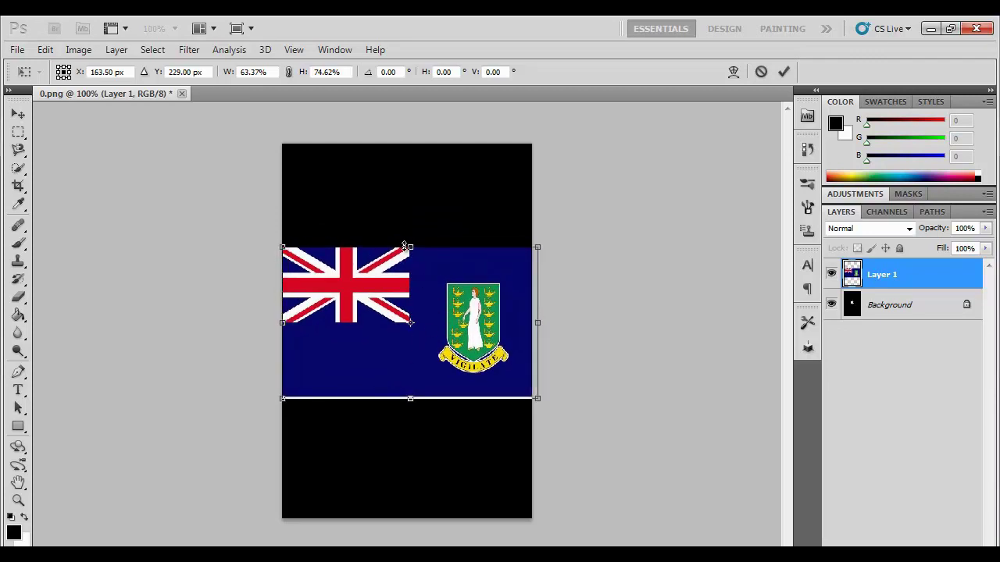
{"action": "left_click_drag", "start_coordinate": [407, 248], "coordinate": [409, 239]}
{"action": "left_click", "coordinate": [783, 72]}
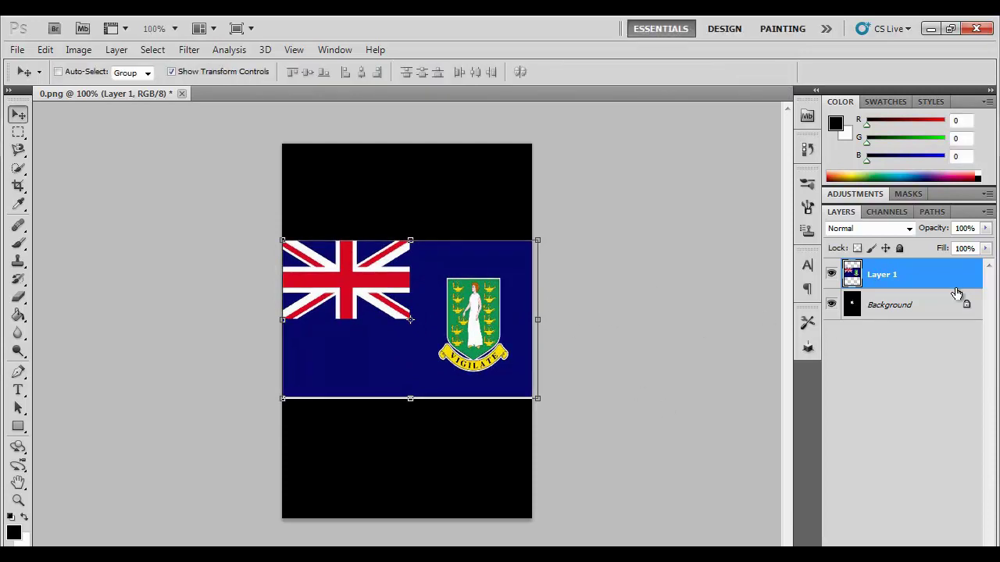
Drag Layer 1's opacity slider down to 10%
{"action": "left_click", "coordinate": [986, 228]}
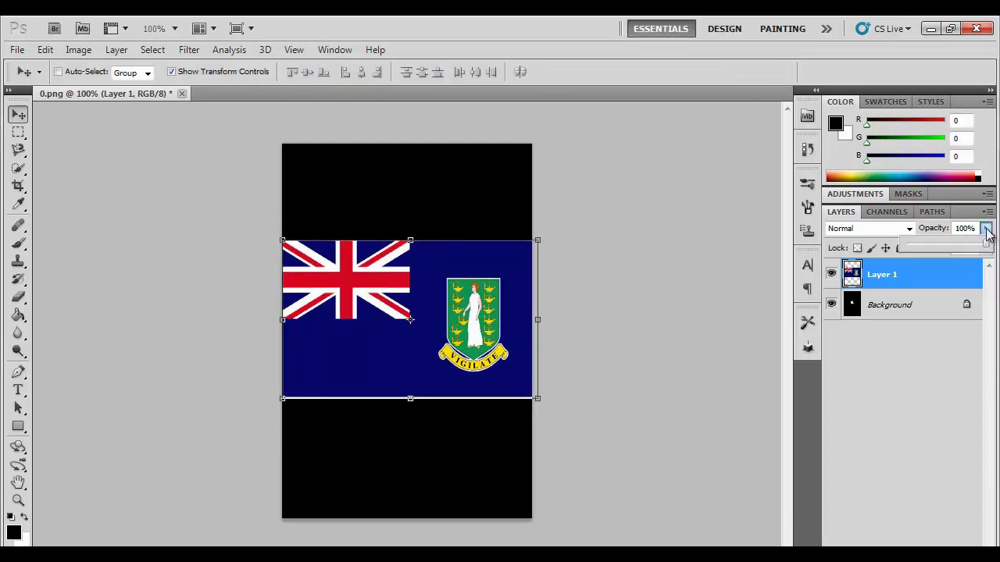
{"action": "left_click_drag", "start_coordinate": [986, 242], "coordinate": [904, 251]}
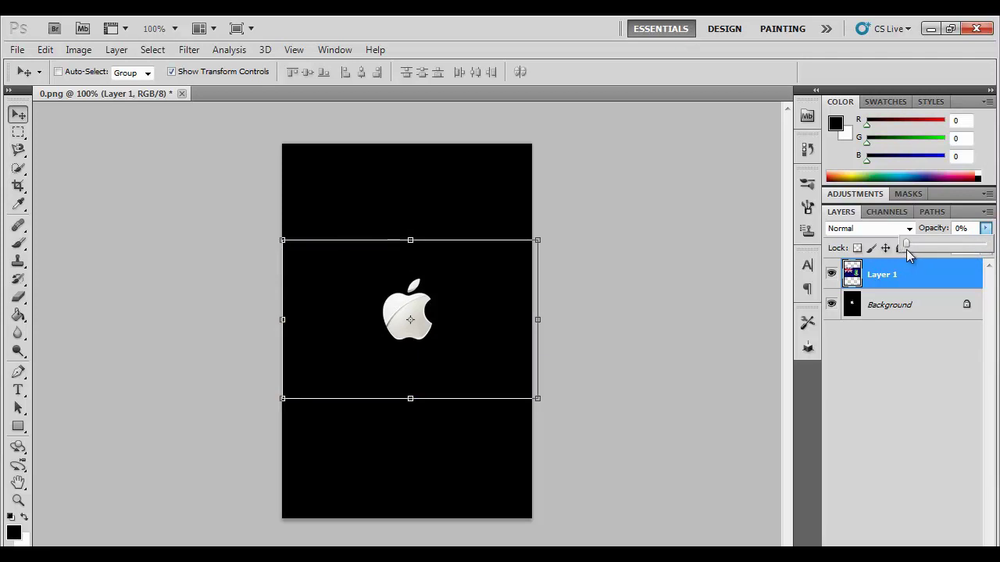
{"action": "left_click_drag", "start_coordinate": [905, 245], "coordinate": [906, 246]}
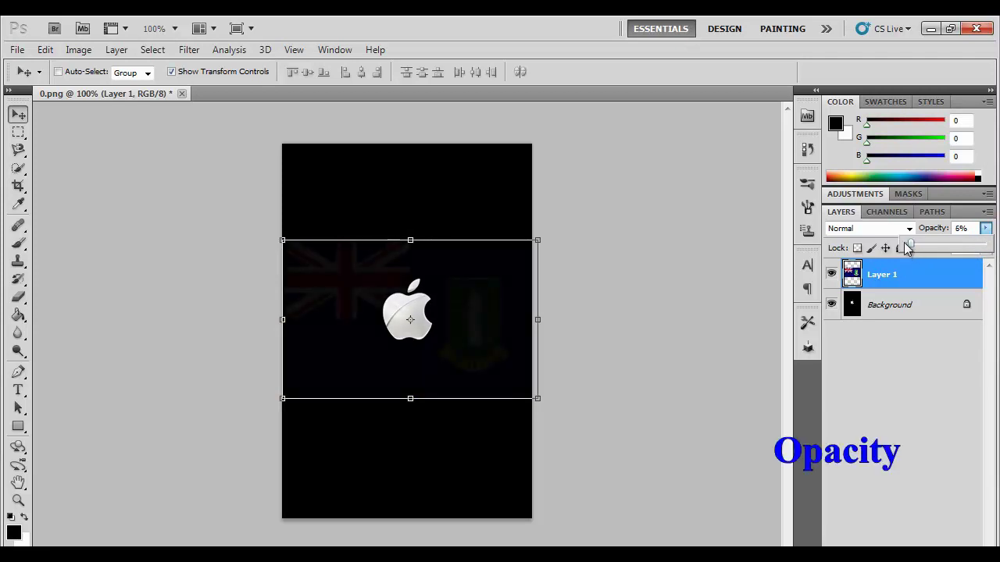
{"action": "left_click_drag", "start_coordinate": [904, 243], "coordinate": [914, 245]}
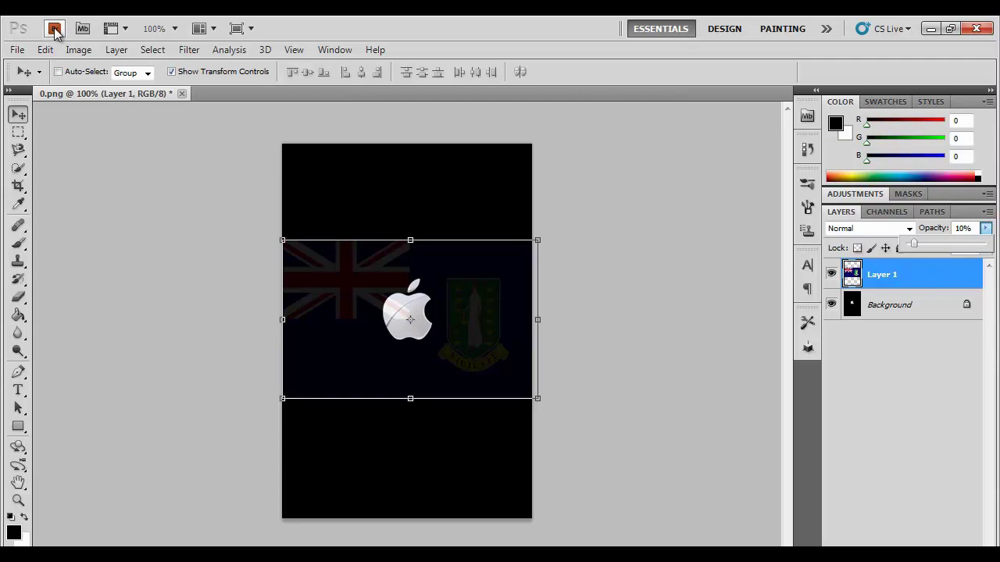
Start a Save As of the 10% frame from the File menu
{"action": "left_click", "coordinate": [17, 49]}
{"action": "left_click", "coordinate": [46, 50]}
{"action": "mouse_move", "coordinate": [17, 49]}
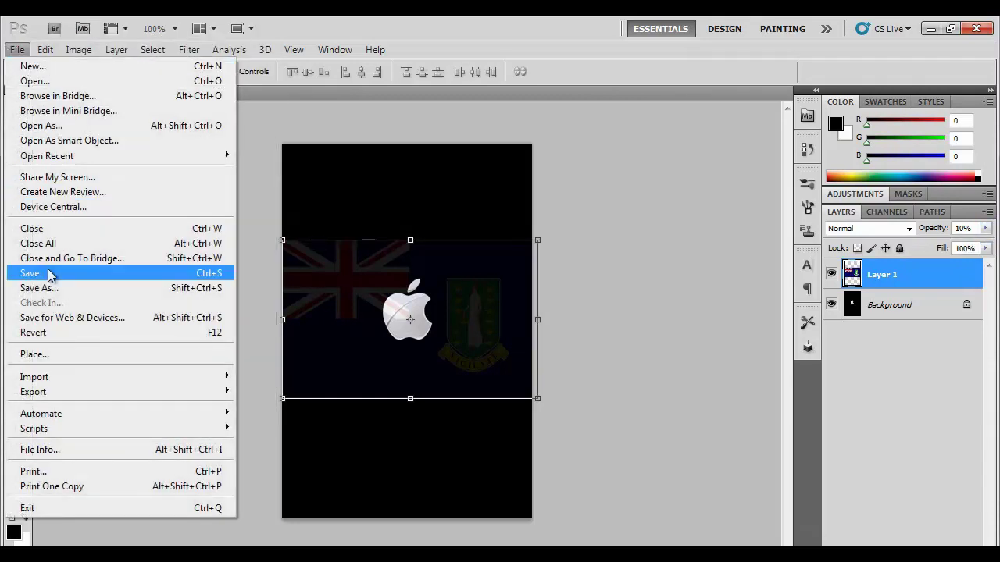
{"action": "left_click", "coordinate": [49, 289]}
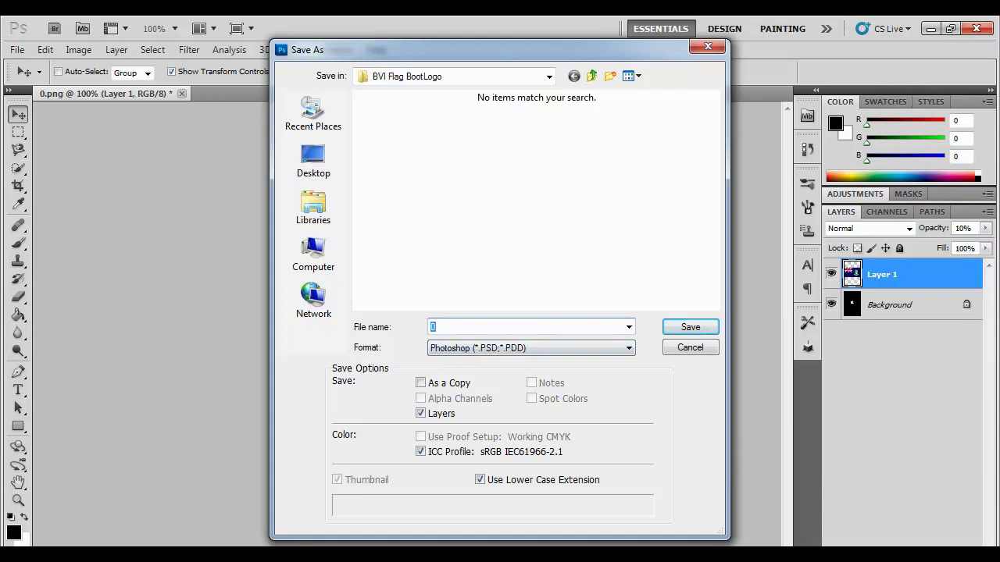
Check the BVI Flag BootLogo folder contents in Explorer, then minimize Explorer
{"action": "key", "text": "alt+Tab"}
{"action": "left_click", "coordinate": [345, 103]}
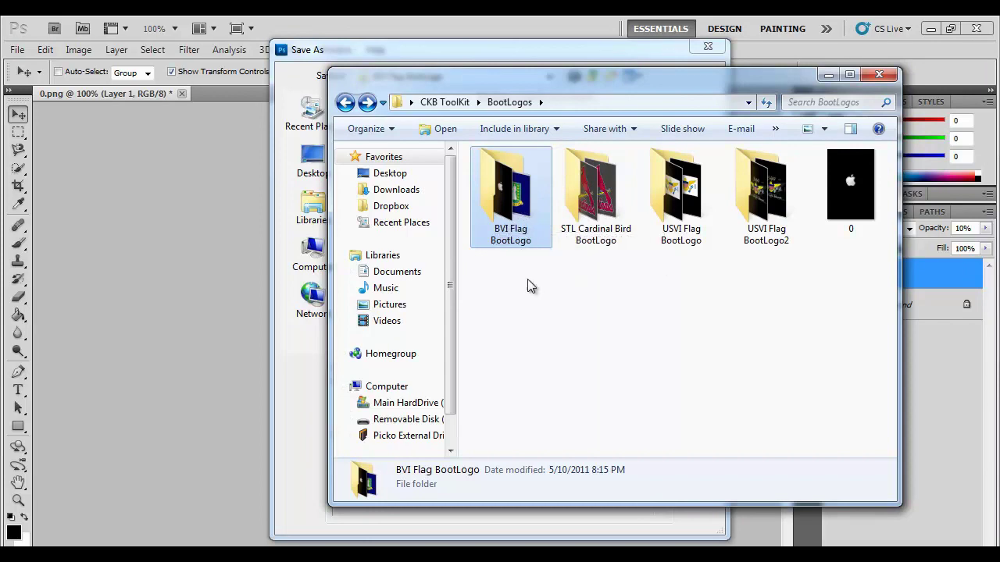
{"action": "double_click", "coordinate": [508, 203]}
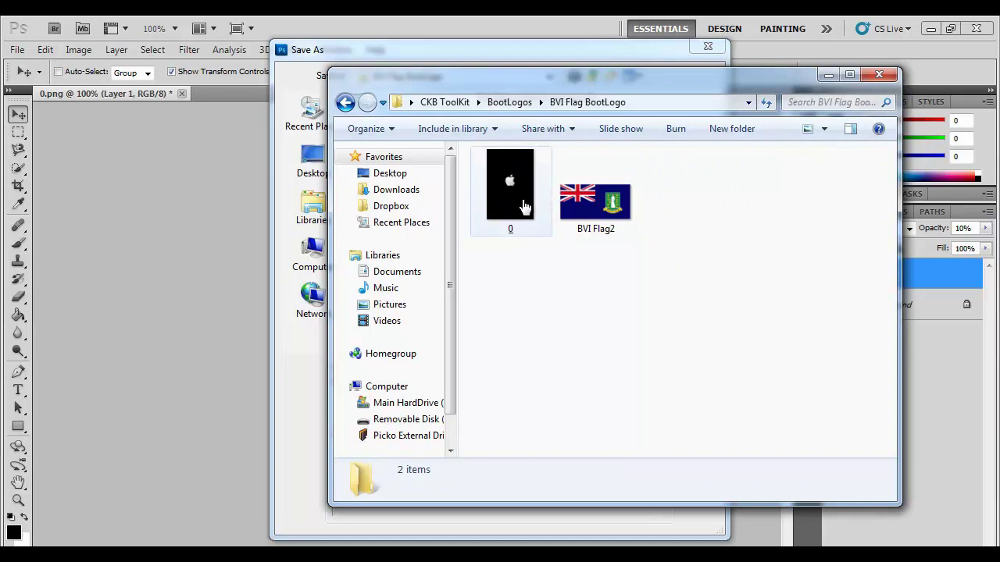
{"action": "left_click", "coordinate": [529, 215]}
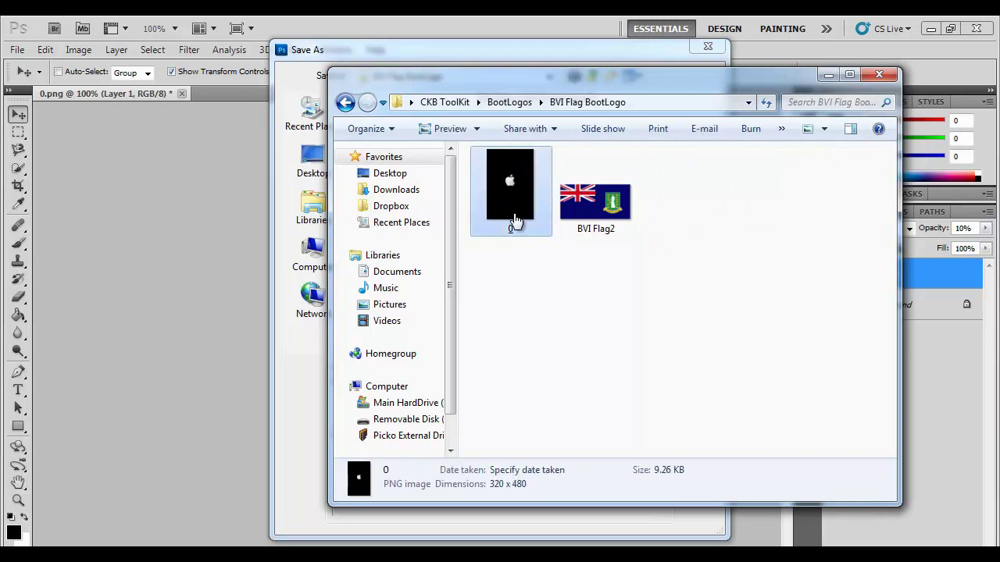
{"action": "left_click", "coordinate": [522, 268]}
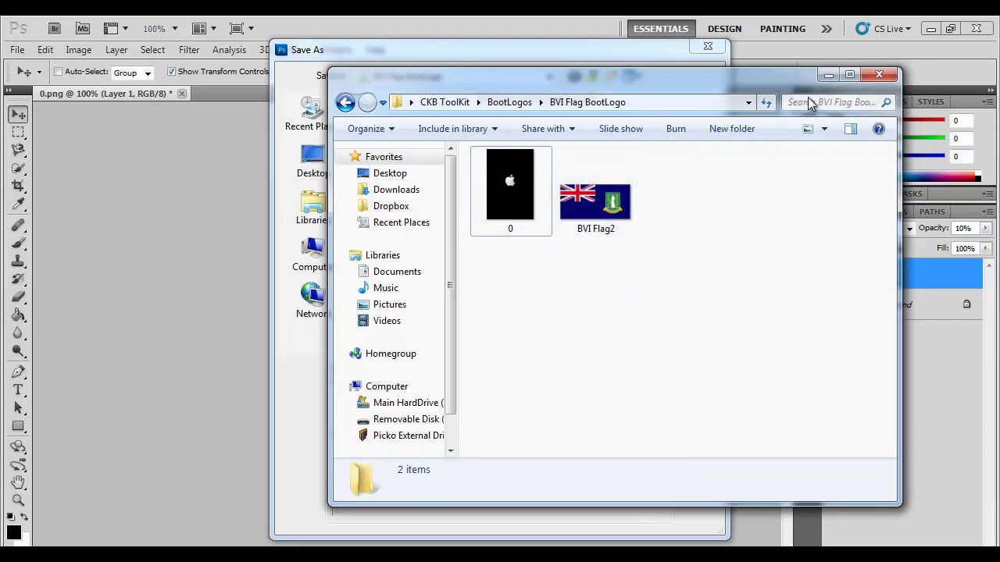
{"action": "left_click", "coordinate": [828, 75]}
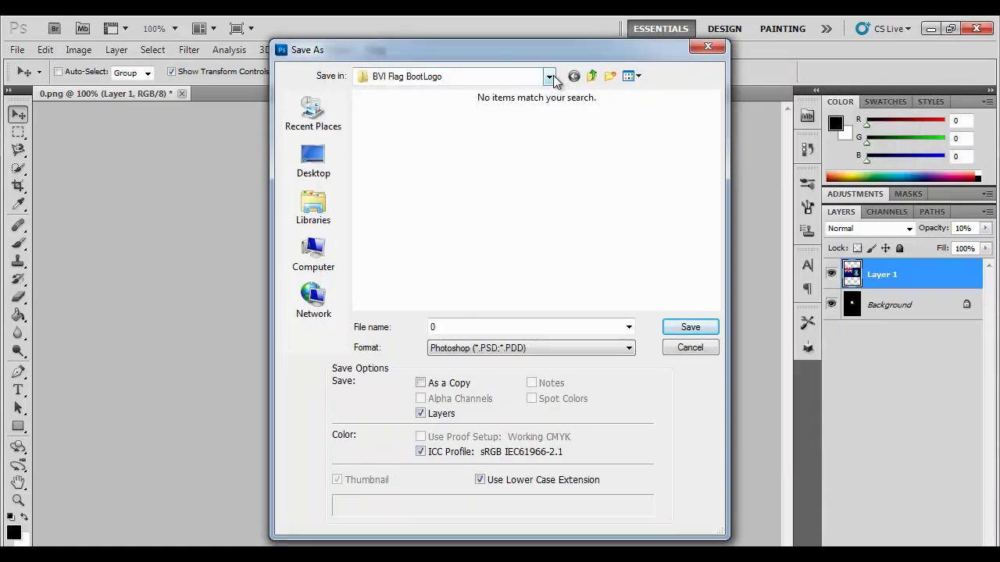
Set the Save As format to PNG and select the file name for renaming to 1
{"action": "left_click", "coordinate": [520, 350]}
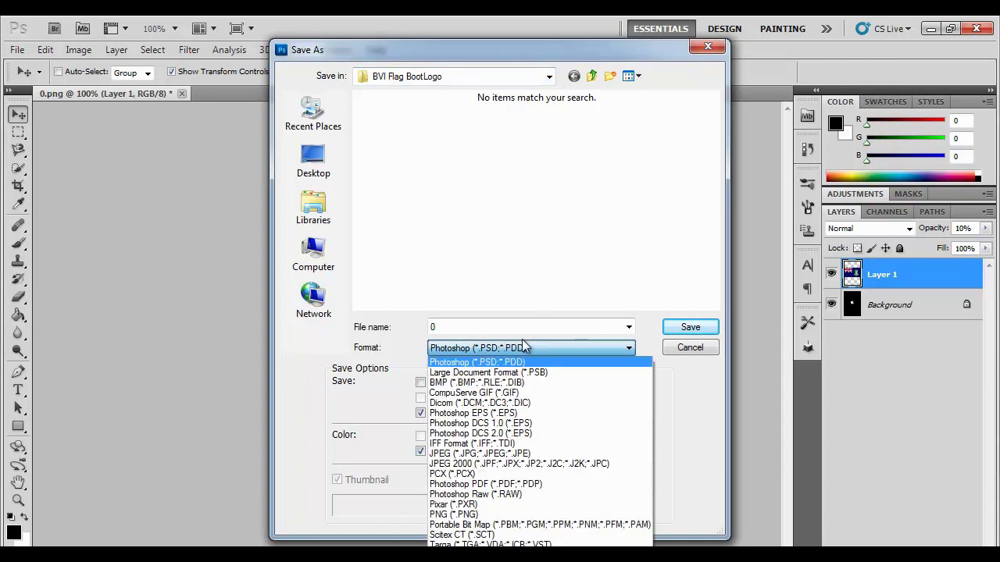
{"action": "left_click", "coordinate": [473, 515]}
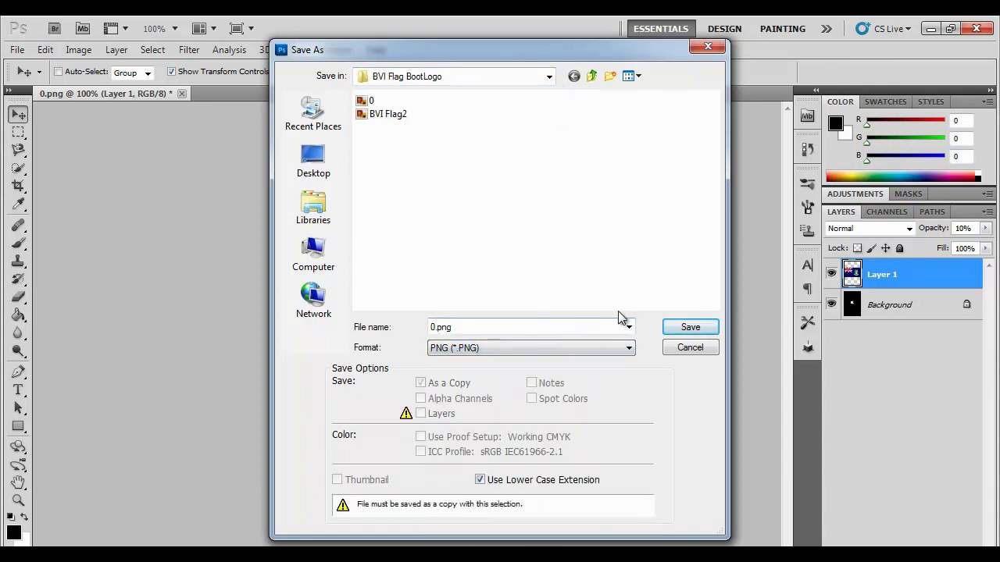
{"action": "double_click", "coordinate": [542, 328]}
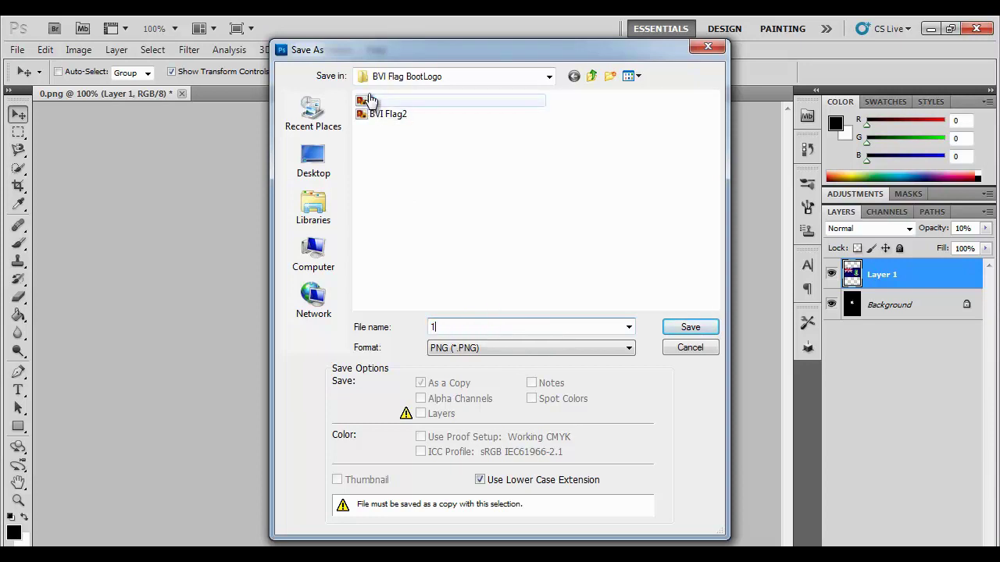
Save frame 1 as PNG, then set Layer 1 opacity to 20%
{"action": "left_click", "coordinate": [703, 328]}
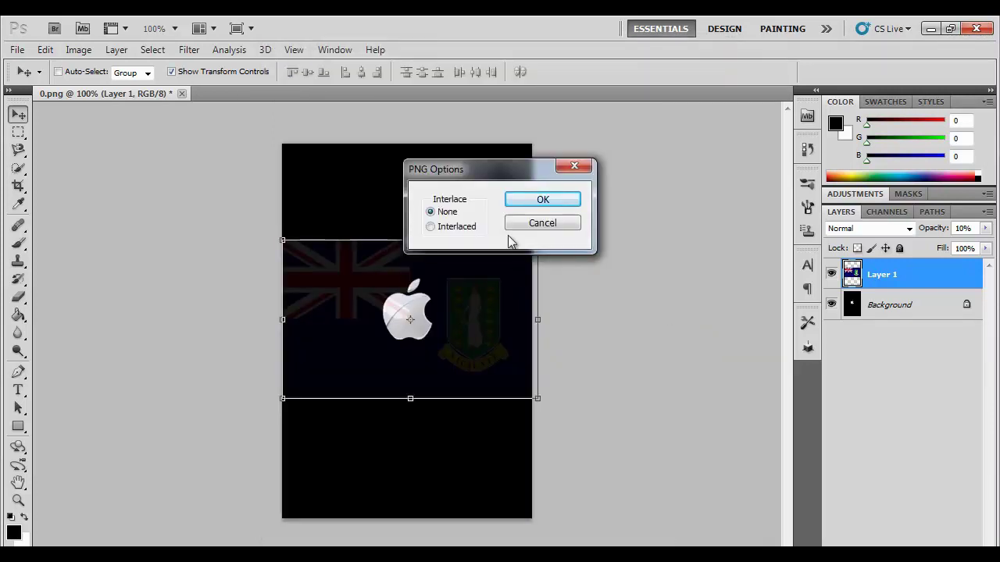
{"action": "left_click", "coordinate": [541, 201]}
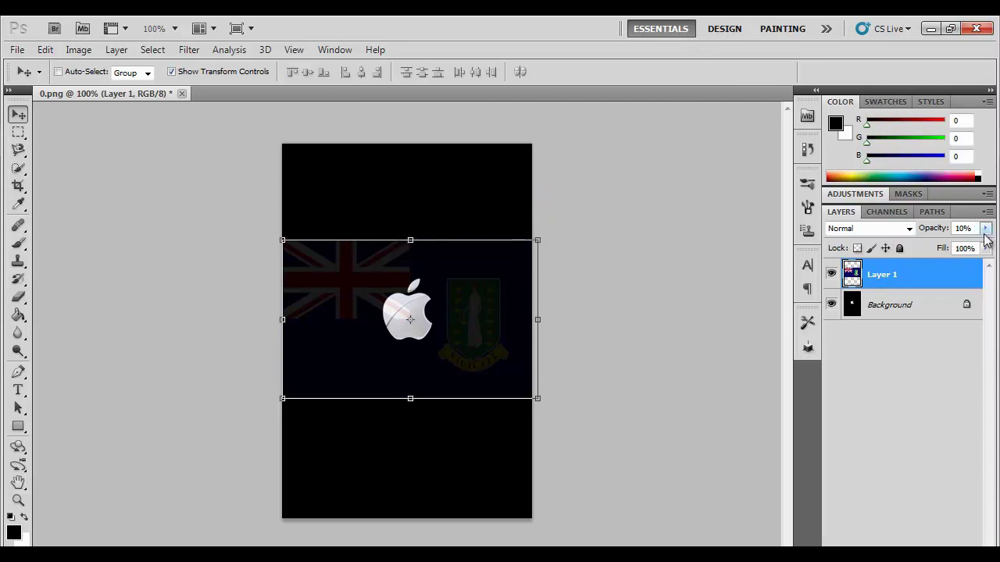
{"action": "left_click", "coordinate": [968, 228]}
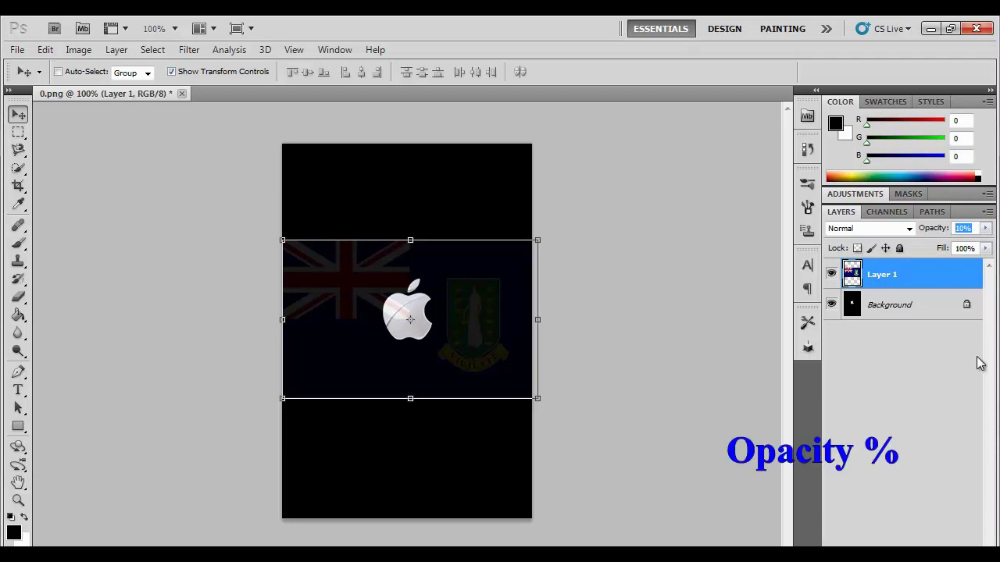
{"action": "type", "text": "20"}
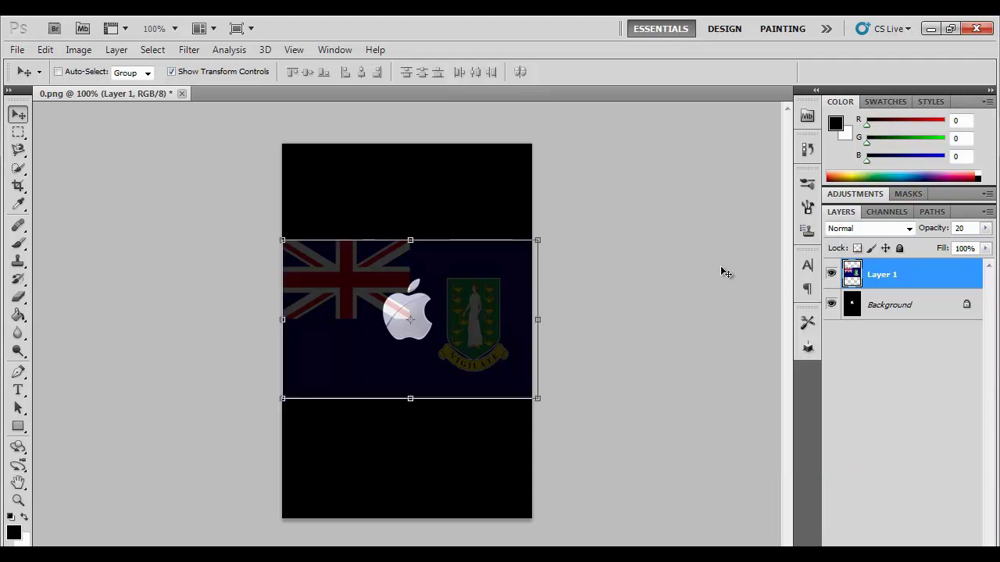
Save the 20% frame as PNG file 2
{"action": "key", "text": "ctrl+shift+s"}
{"action": "left_click", "coordinate": [558, 352]}
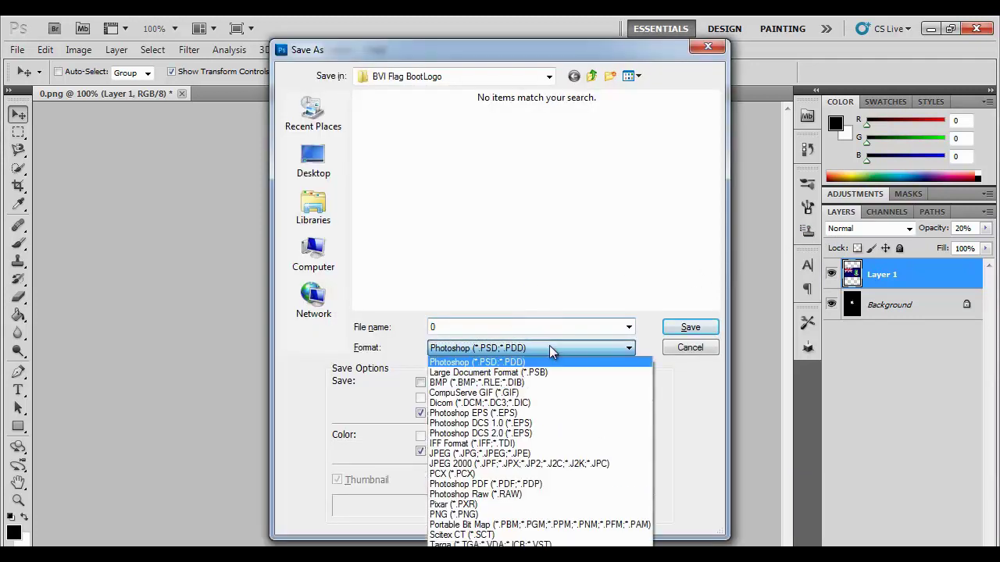
{"action": "left_click", "coordinate": [480, 512]}
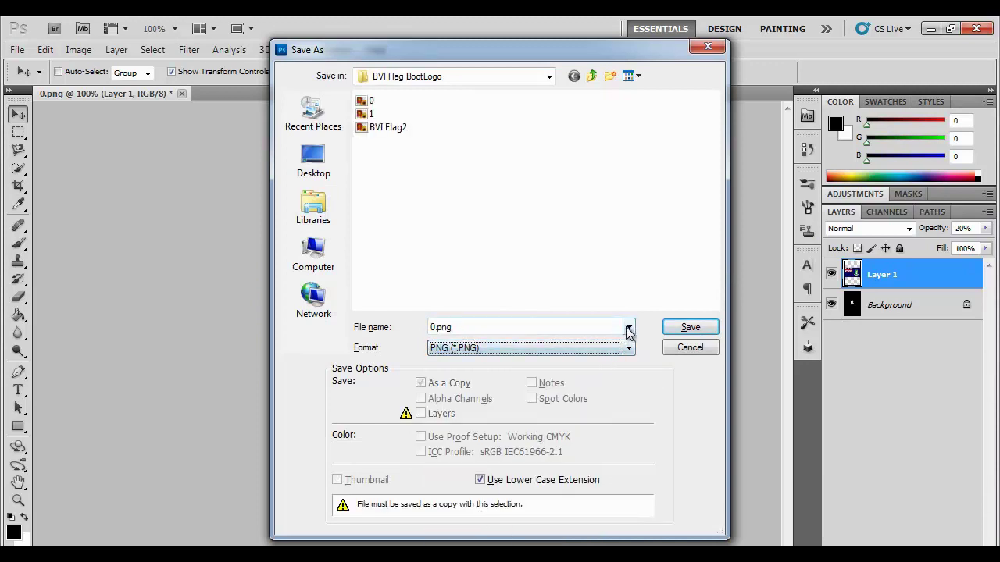
{"action": "left_click", "coordinate": [469, 328]}
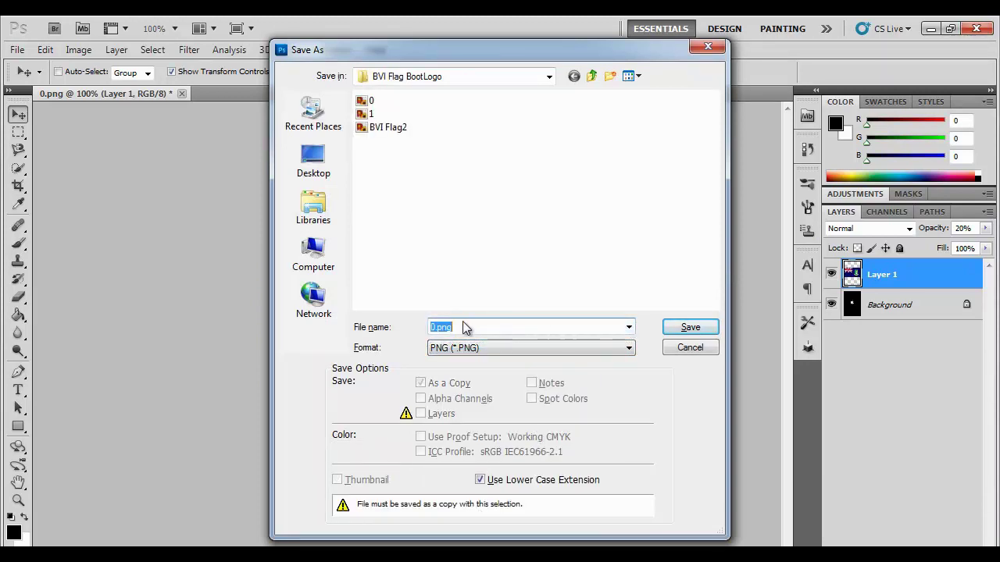
{"action": "type", "text": "2"}
{"action": "left_click", "coordinate": [689, 328]}
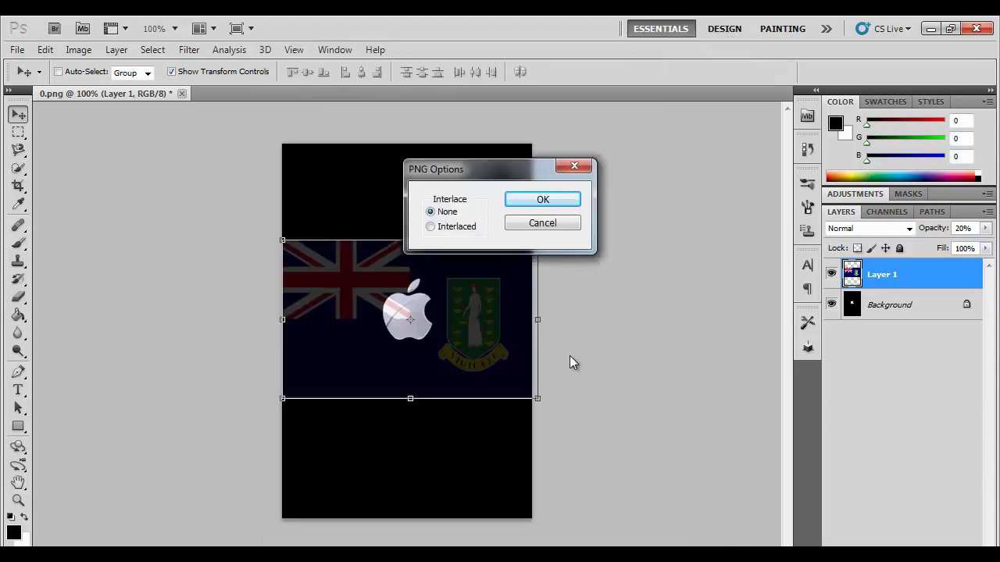
{"action": "left_click", "coordinate": [550, 202]}
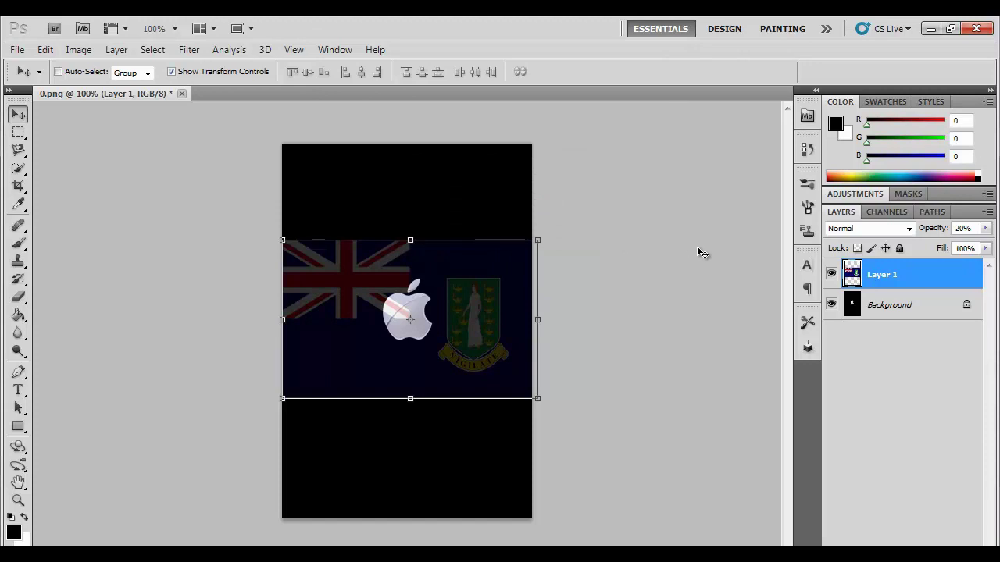
Set Layer 1 opacity to 30%
{"action": "left_click", "coordinate": [985, 228]}
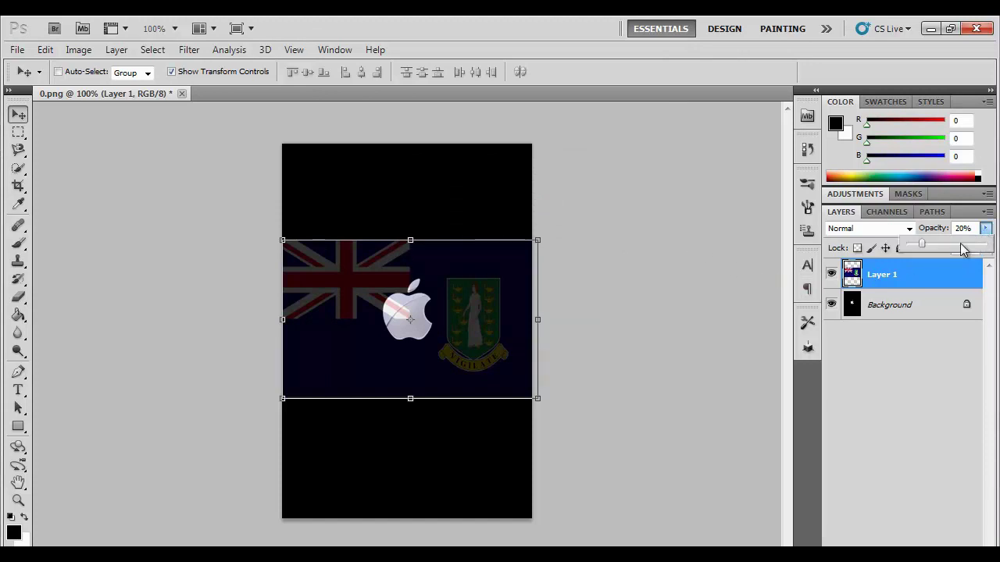
{"action": "left_click", "coordinate": [969, 228]}
{"action": "type", "text": "30"}
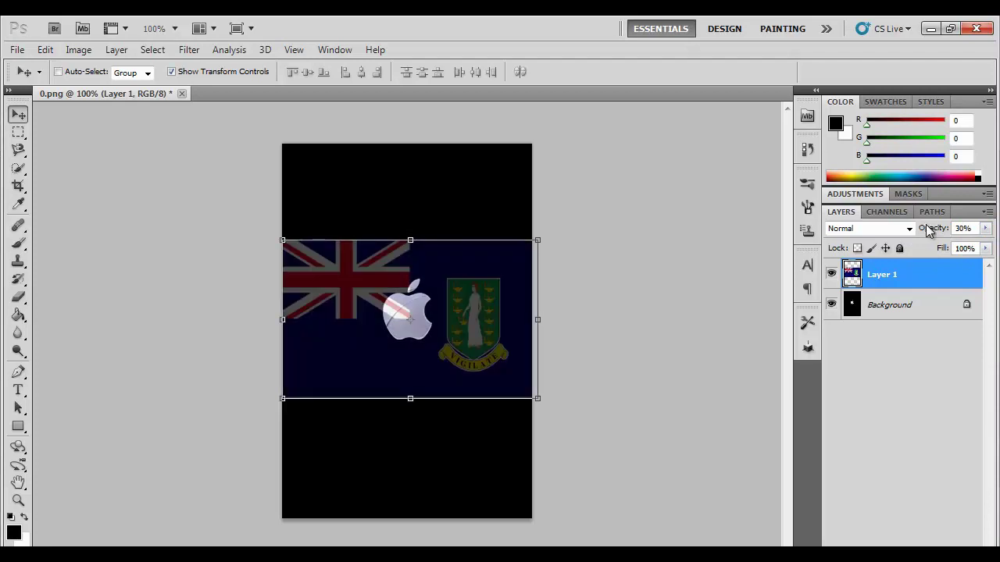
Save the 30% frame as PNG file 3
{"action": "key", "text": "ctrl+shift+s"}
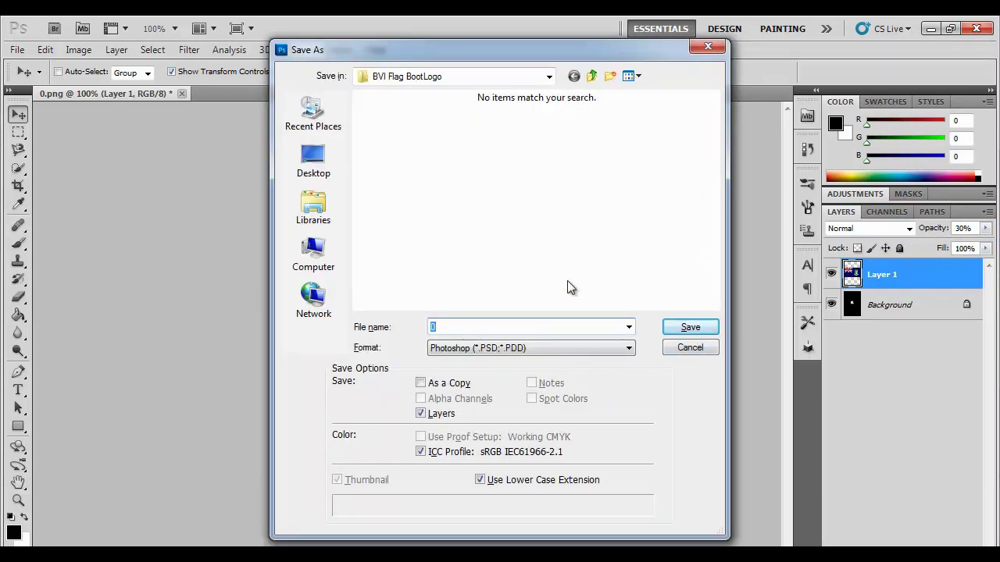
{"action": "left_click", "coordinate": [523, 348]}
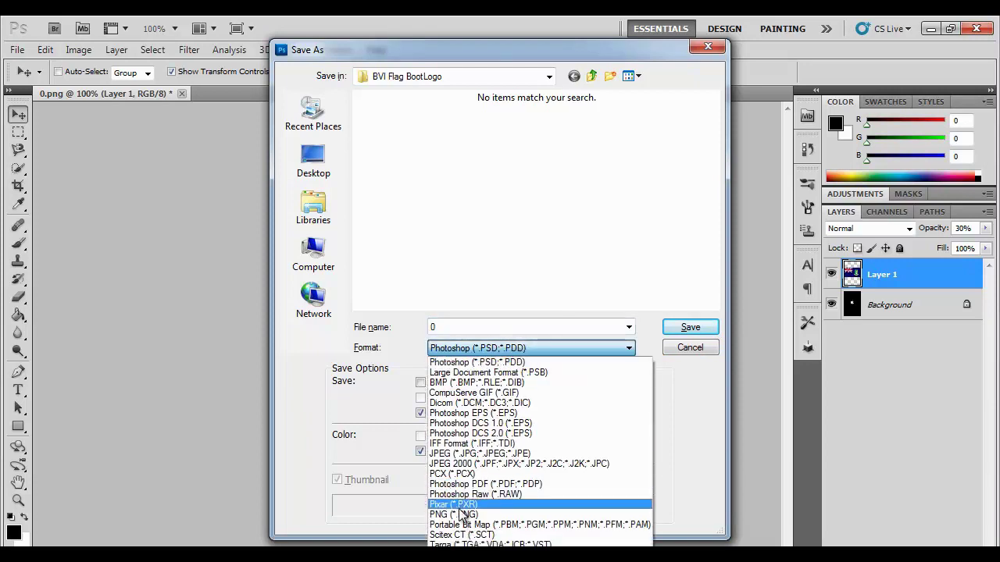
{"action": "left_click", "coordinate": [460, 514]}
{"action": "left_click", "coordinate": [483, 327]}
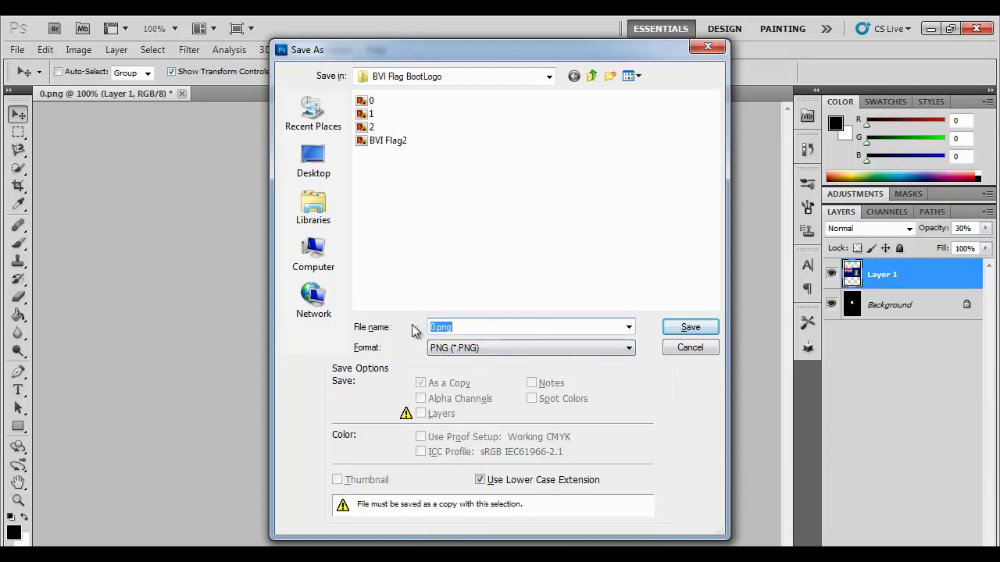
{"action": "type", "text": "3"}
{"action": "left_click", "coordinate": [690, 327]}
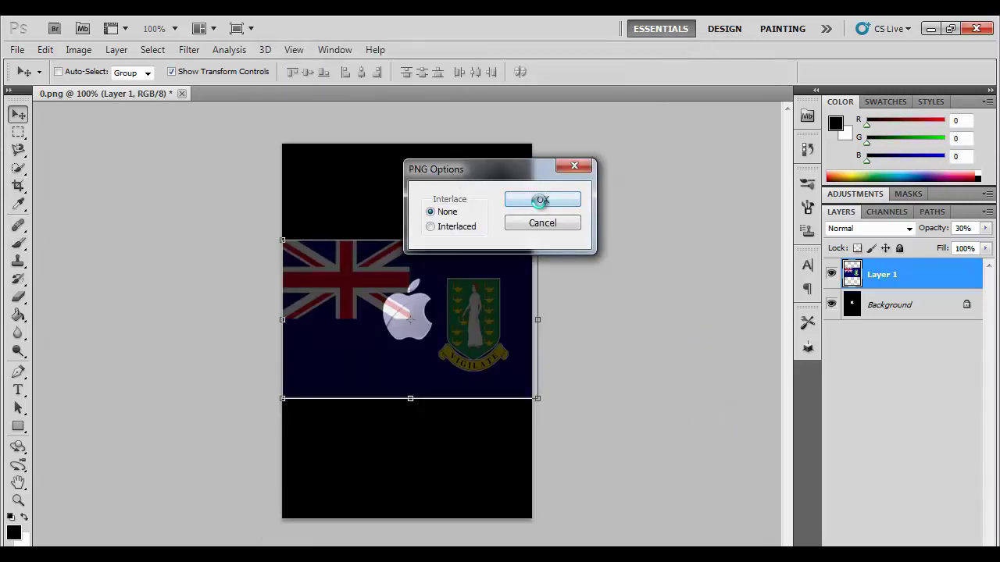
{"action": "left_click", "coordinate": [541, 202]}
Set Layer 1 opacity to 40% and save that frame as PNG file 4
{"action": "left_click", "coordinate": [986, 228]}
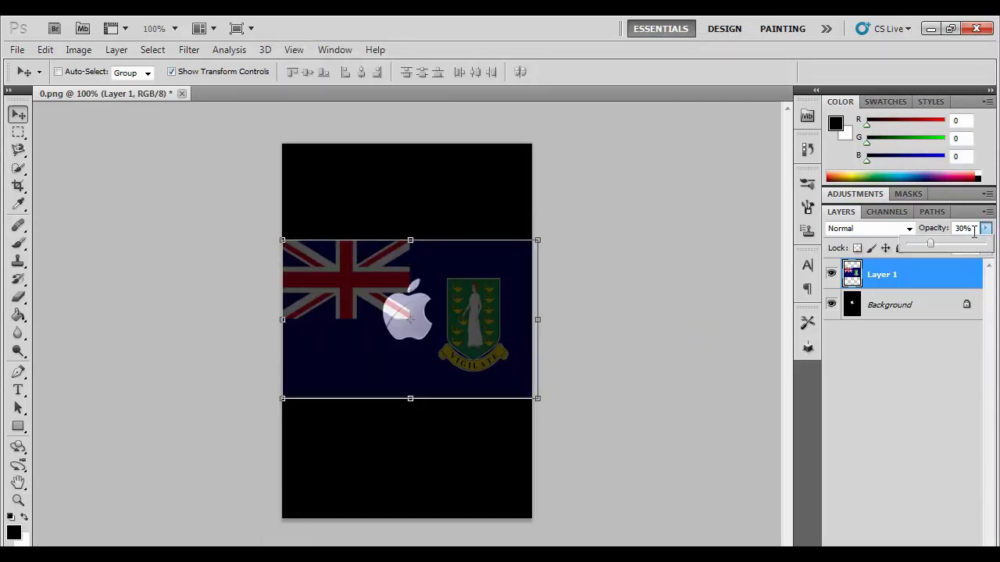
{"action": "left_click", "coordinate": [973, 228]}
{"action": "type", "text": "40"}
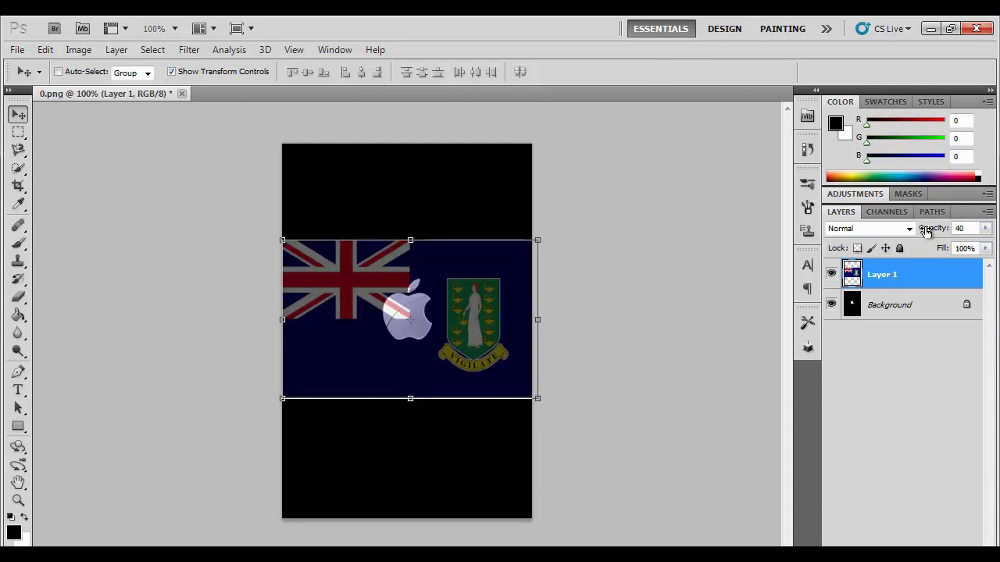
{"action": "key", "text": "Return"}
{"action": "key", "text": "ctrl+shift+s"}
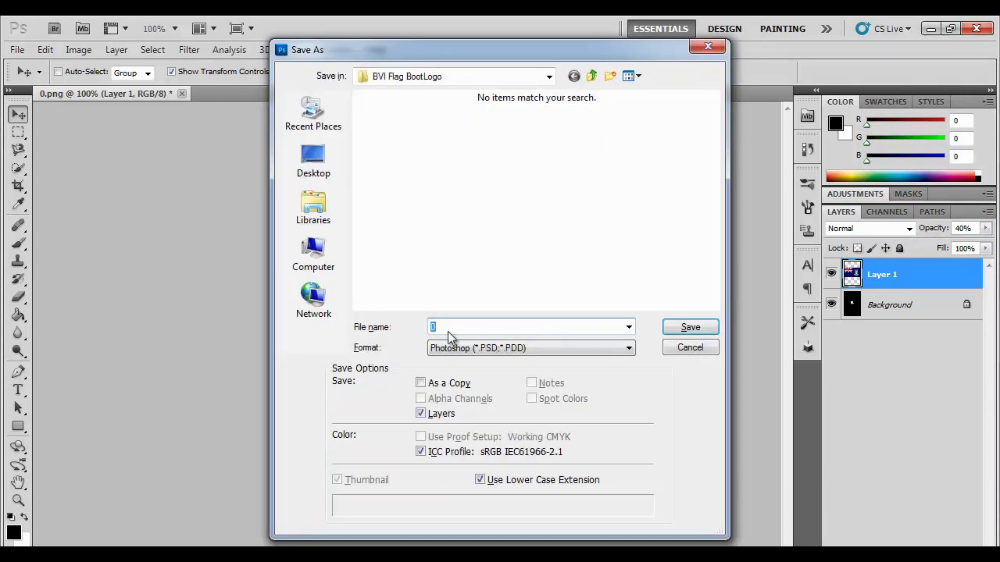
{"action": "left_click", "coordinate": [476, 349]}
{"action": "left_click", "coordinate": [497, 503]}
{"action": "key", "text": "shift+Tab"}
{"action": "type", "text": "4"}
{"action": "left_click", "coordinate": [680, 330]}
{"action": "left_click", "coordinate": [564, 202]}
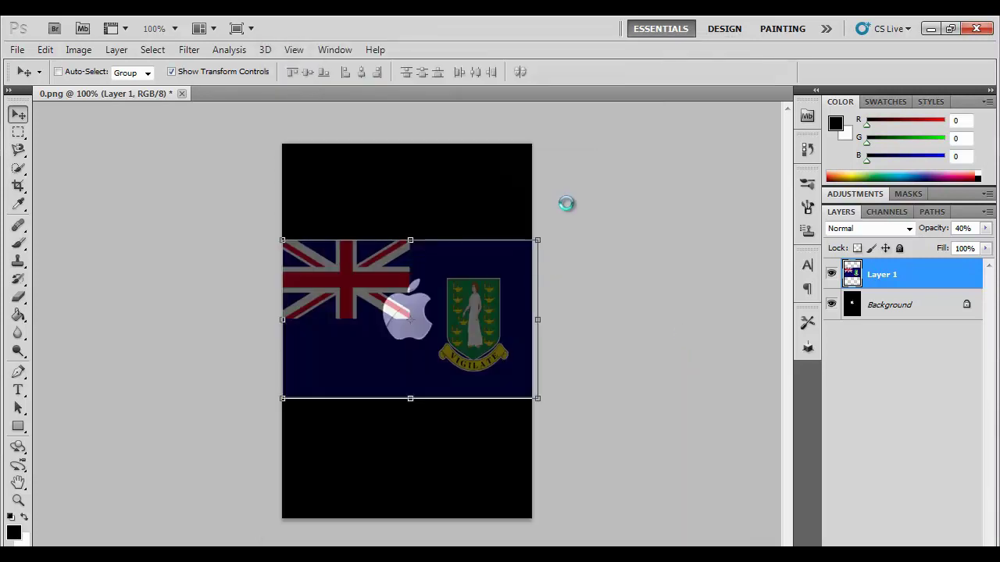
Set Layer 1 opacity to 50% and save that frame as PNG file 5
{"action": "double_click", "coordinate": [963, 228]}
{"action": "type", "text": "50"}
{"action": "key", "text": "ctrl+shift+s"}
{"action": "type", "text": "5"}
{"action": "left_click", "coordinate": [477, 350]}
{"action": "left_click", "coordinate": [497, 504]}
{"action": "left_click", "coordinate": [679, 330]}
{"action": "left_click", "coordinate": [564, 202]}
Save another PNG copy of the frame as file 6
{"action": "key", "text": "ctrl+shift+s"}
{"action": "left_click", "coordinate": [477, 349]}
{"action": "left_click", "coordinate": [497, 504]}
{"action": "type", "text": "6"}
{"action": "left_click", "coordinate": [680, 329]}
{"action": "left_click", "coordinate": [564, 202]}
Set Layer 1 opacity to 60% and save that frame as PNG file 6
{"action": "double_click", "coordinate": [963, 228]}
{"action": "type", "text": "60"}
{"action": "key", "text": "ctrl+shift+s"}
{"action": "left_click", "coordinate": [476, 349]}
{"action": "left_click", "coordinate": [497, 503]}
{"action": "type", "text": "6"}
{"action": "left_click", "coordinate": [679, 329]}
{"action": "left_click", "coordinate": [564, 201]}
Set Layer 1 opacity to 70%, then 80%, and save as PNG file 8
{"action": "double_click", "coordinate": [963, 228]}
{"action": "type", "text": "70"}
{"action": "double_click", "coordinate": [962, 228]}
{"action": "type", "text": "80"}
{"action": "key", "text": "ctrl+shift+s"}
{"action": "type", "text": "8"}
{"action": "left_click", "coordinate": [477, 349]}
{"action": "left_click", "coordinate": [492, 504]}
{"action": "left_click", "coordinate": [690, 327]}
{"action": "left_click", "coordinate": [564, 201]}
Save the 90% opacity frame as PNG file 9, then set opacity to 100%
{"action": "double_click", "coordinate": [962, 228]}
{"action": "type", "text": "90"}
{"action": "key", "text": "ctrl+shift+s"}
{"action": "type", "text": "9"}
{"action": "left_click", "coordinate": [531, 348]}
{"action": "left_click", "coordinate": [492, 504]}
{"action": "left_click", "coordinate": [691, 327]}
{"action": "left_click", "coordinate": [564, 202]}
{"action": "double_click", "coordinate": [960, 228]}
{"action": "type", "text": "100"}
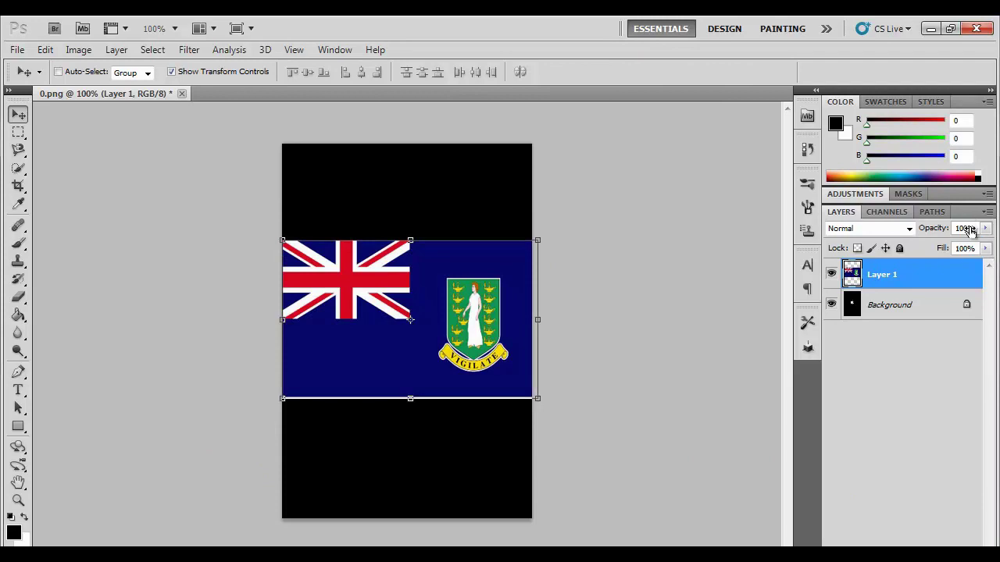
Save the 100% opacity frame as 10.png with default PNG options
{"action": "key", "text": "ctrl+shift+s"}
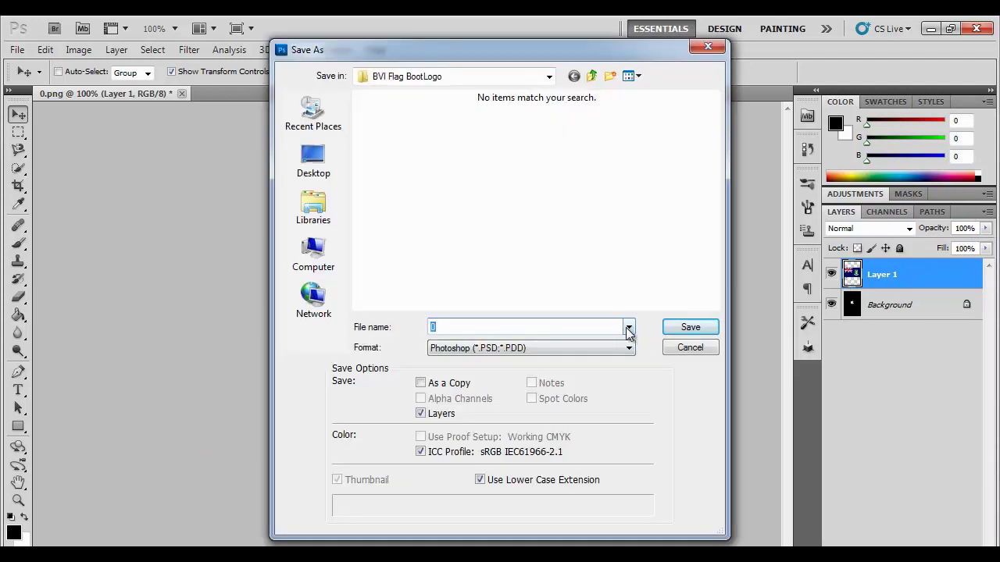
{"action": "left_click", "coordinate": [601, 349]}
{"action": "left_click", "coordinate": [485, 516]}
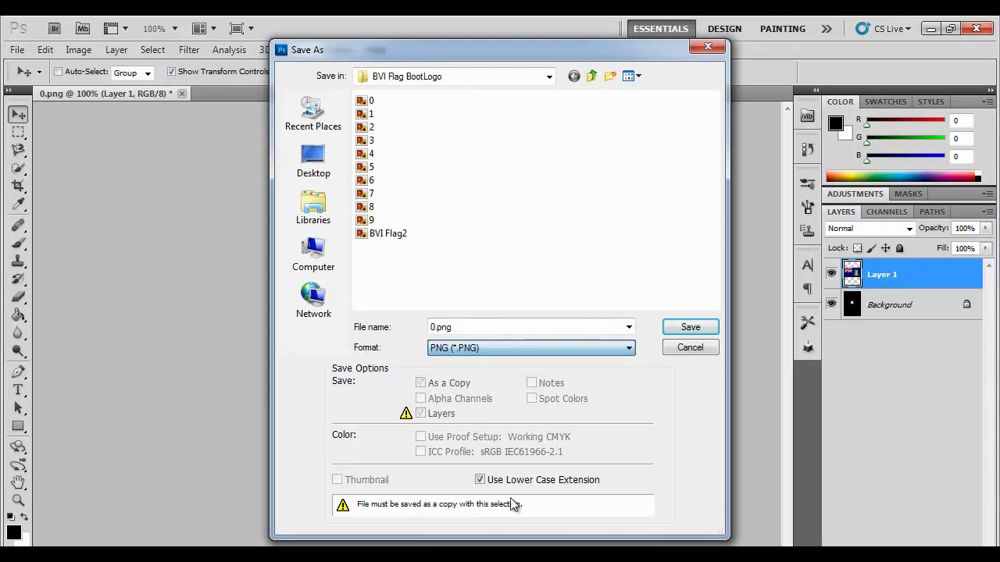
{"action": "double_click", "coordinate": [431, 326]}
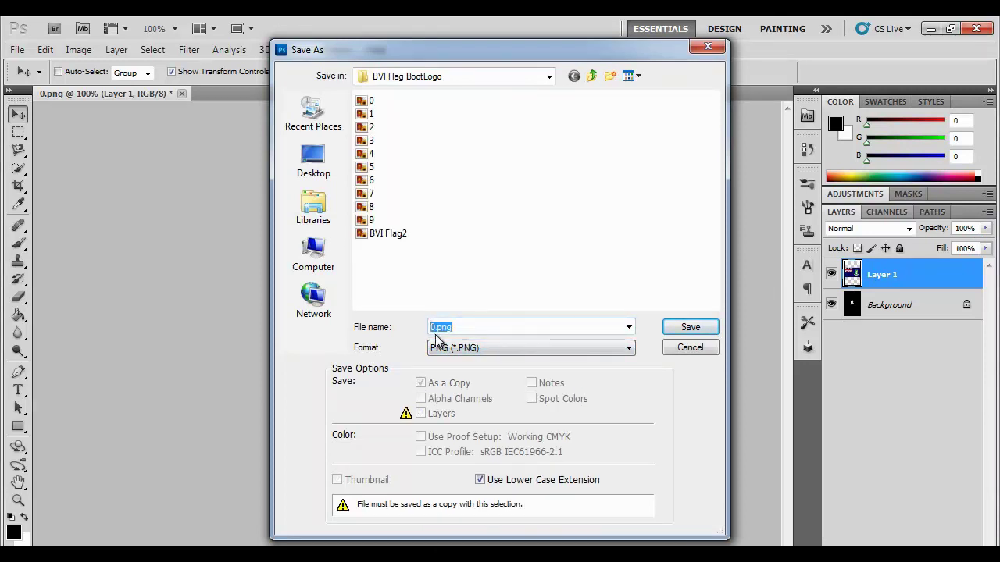
{"action": "type", "text": "10"}
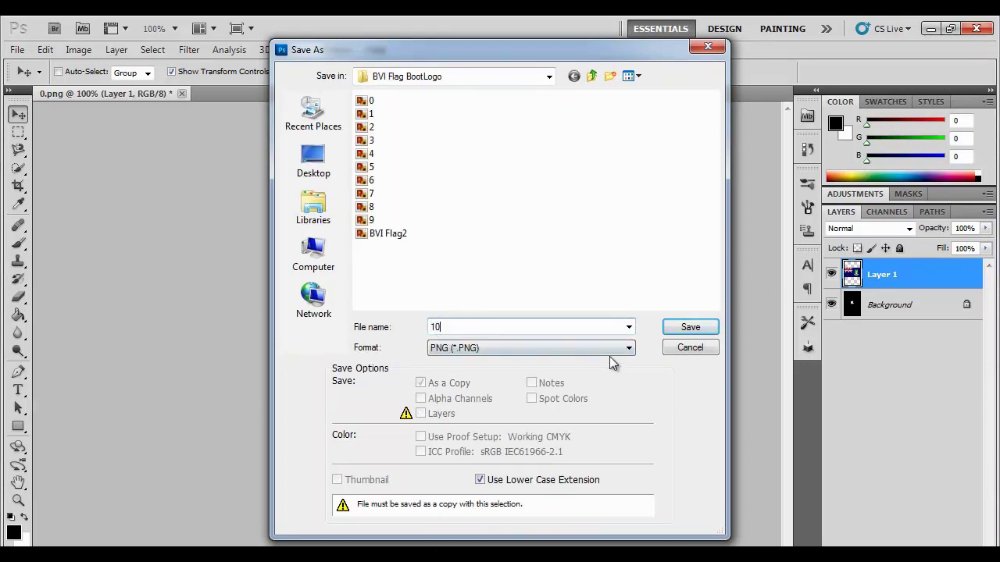
{"action": "left_click", "coordinate": [685, 327]}
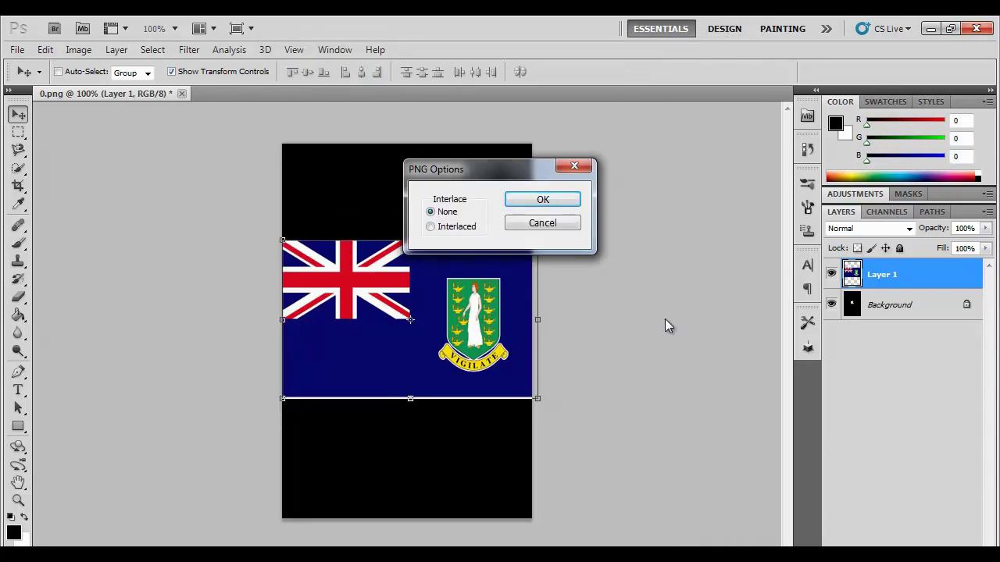
{"action": "left_click", "coordinate": [539, 202]}
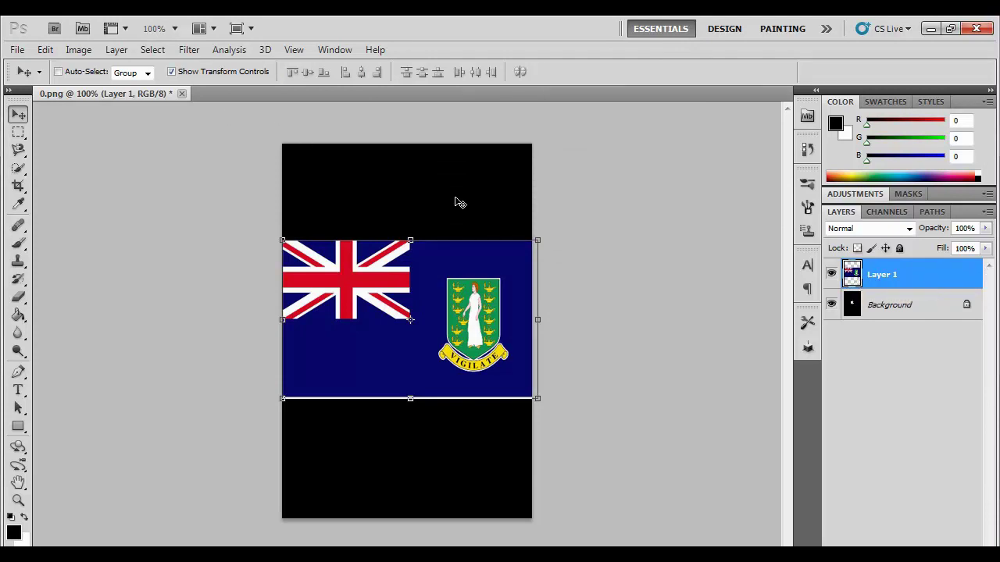
Copy the BVI Flag BootLogo folder from Explorer into the iPhone's /Library/BootLogos via WinSCP
{"action": "left_click", "coordinate": [930, 28]}
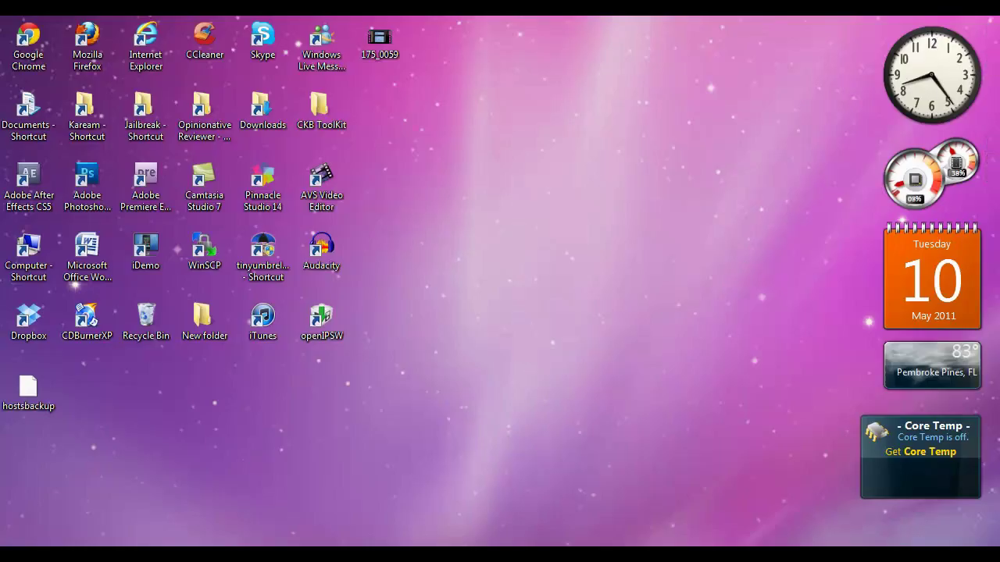
{"action": "mouse_move", "coordinate": [166, 554]}
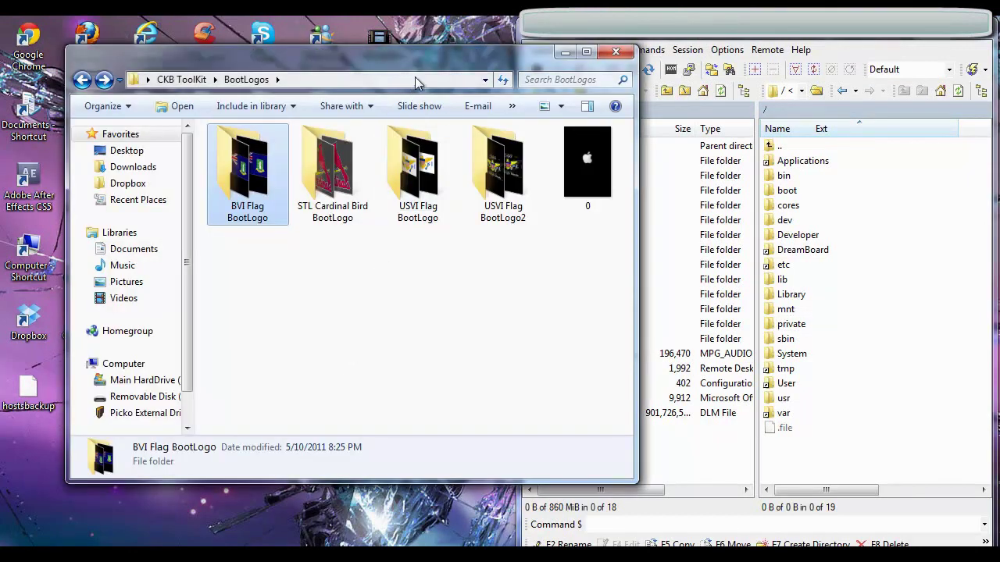
{"action": "left_click_drag", "start_coordinate": [416, 66], "coordinate": [307, 56]}
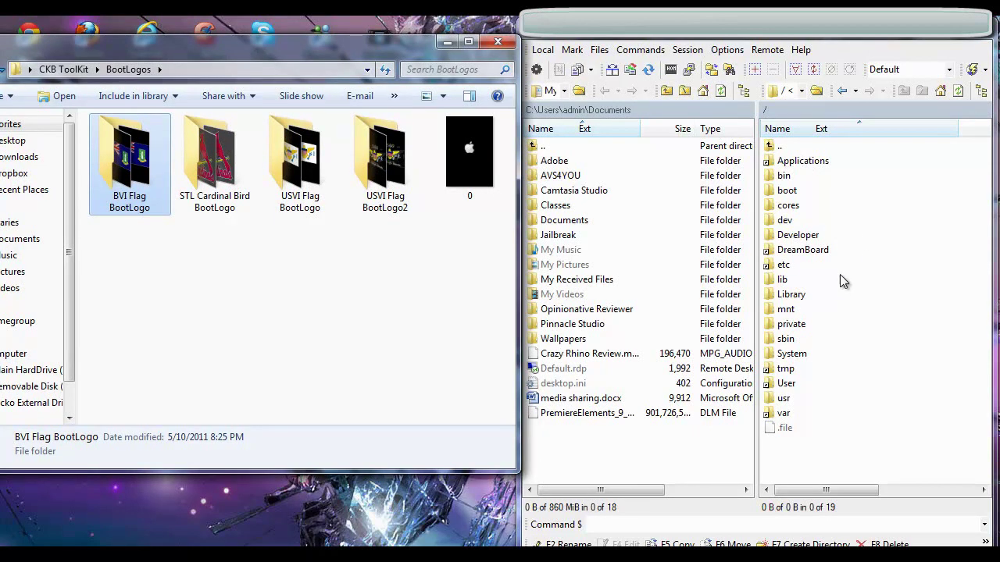
{"action": "double_click", "coordinate": [792, 298]}
{"action": "double_click", "coordinate": [800, 222]}
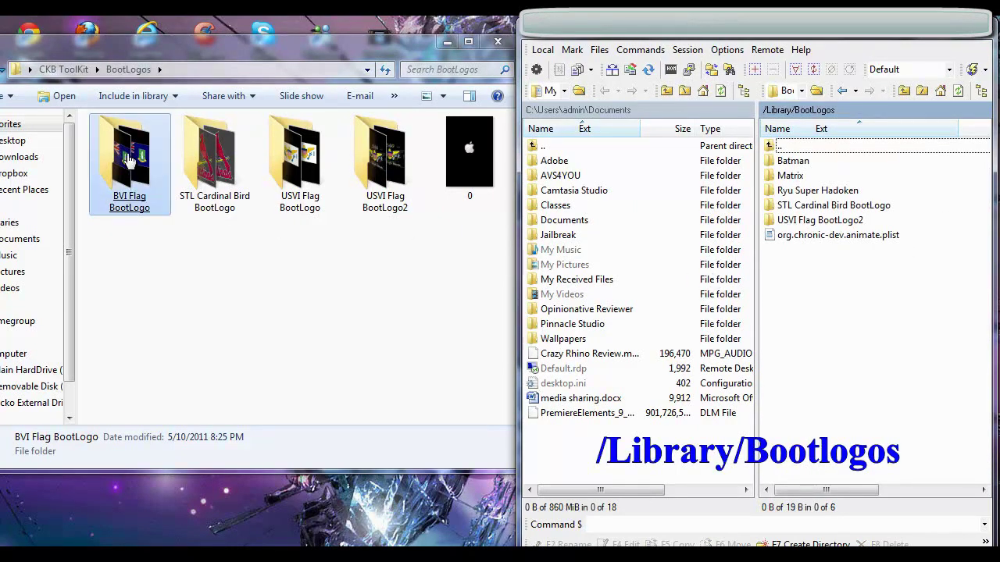
{"action": "left_click_drag", "start_coordinate": [130, 164], "coordinate": [830, 305]}
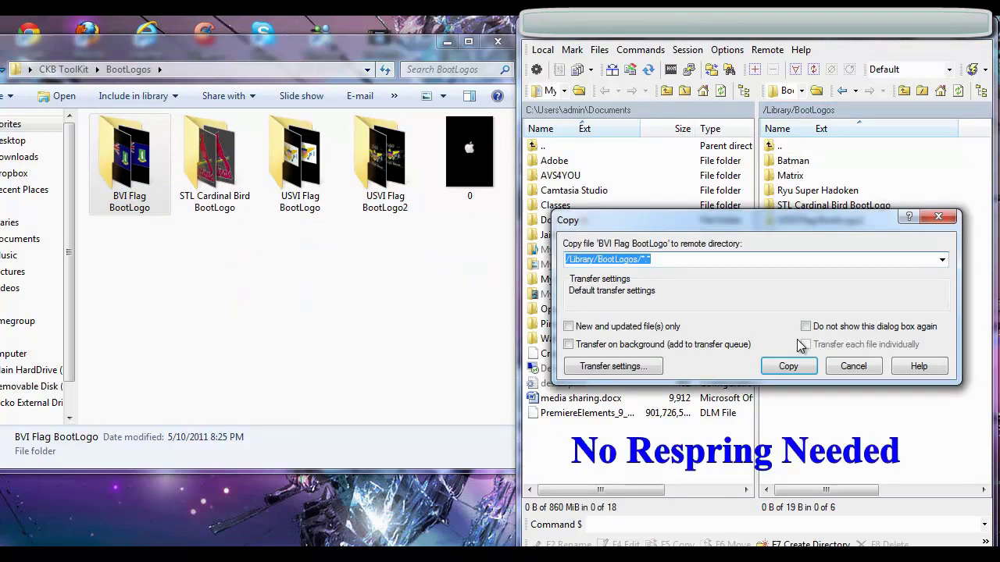
{"action": "left_click", "coordinate": [792, 366]}
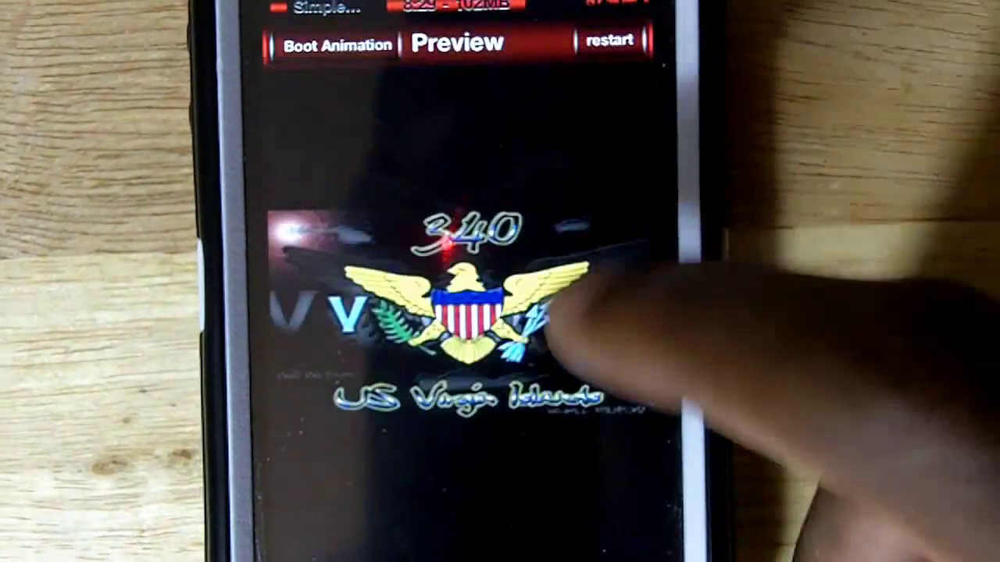
Select BVI Flag BootLogo in the Boot Animation settings
{"action": "left_click", "coordinate": [337, 46]}
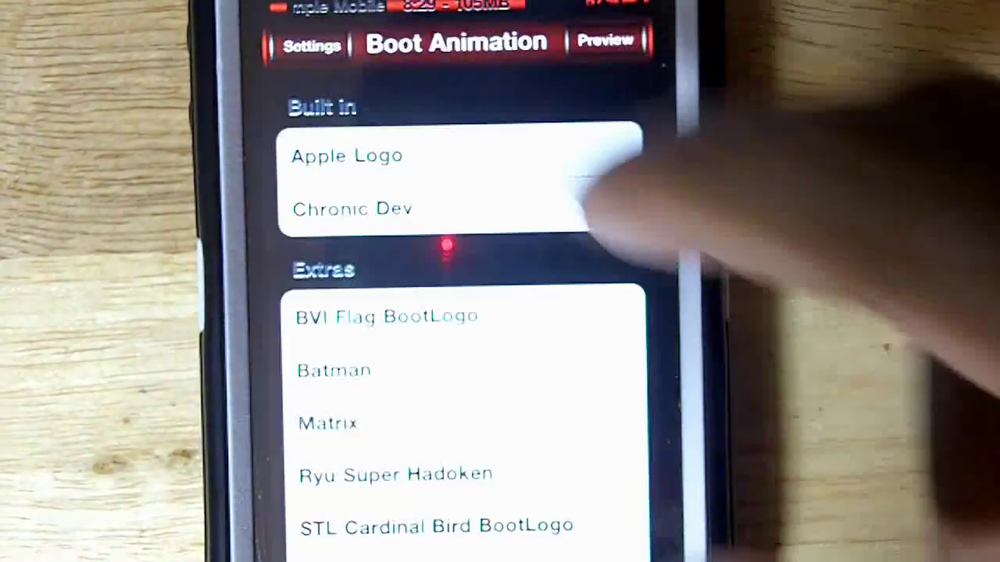
{"action": "scroll", "coordinate": [468, 234], "scroll_direction": "down", "scroll_amount": 5}
{"action": "scroll", "coordinate": [468, 234], "scroll_direction": "up", "scroll_amount": 3}
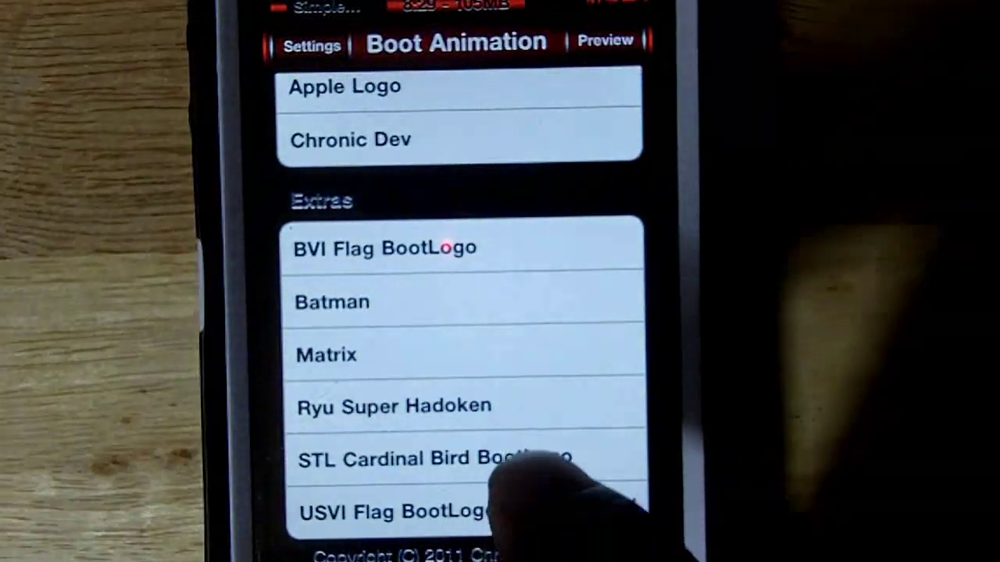
{"action": "left_click", "coordinate": [507, 248]}
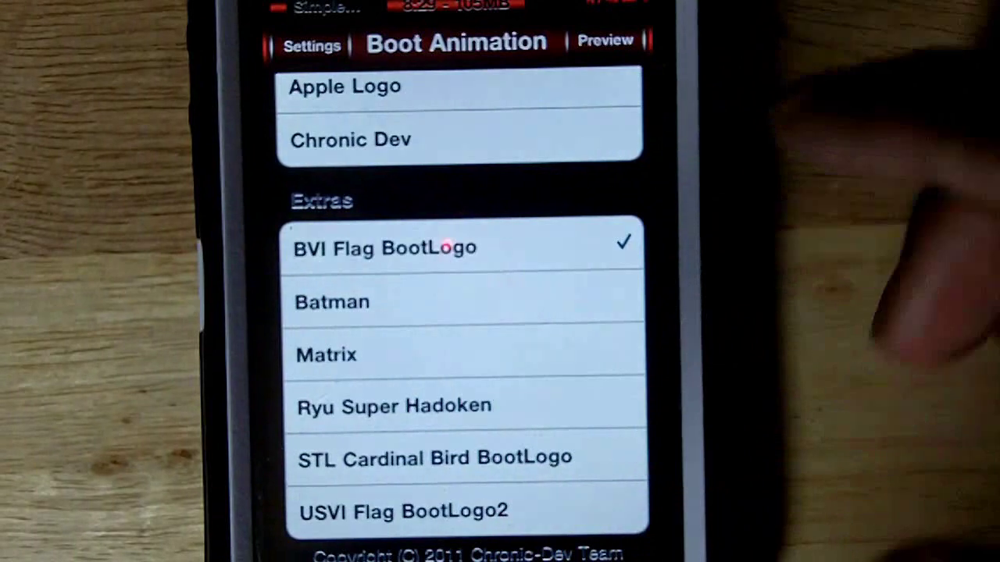
Preview the BVI Flag boot animation twice, then return to the Boot Animation list
{"action": "left_click", "coordinate": [606, 40]}
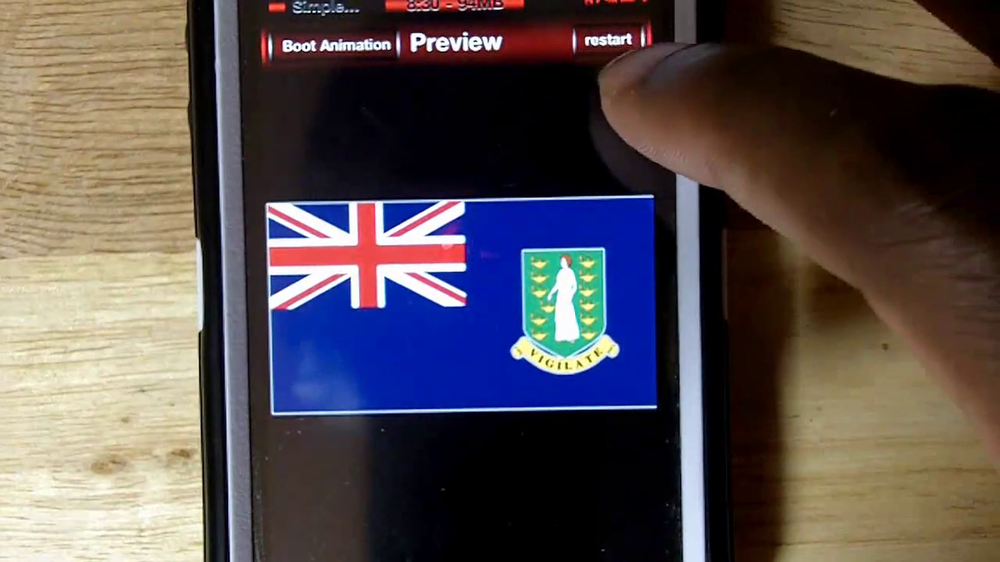
{"action": "left_click", "coordinate": [608, 40]}
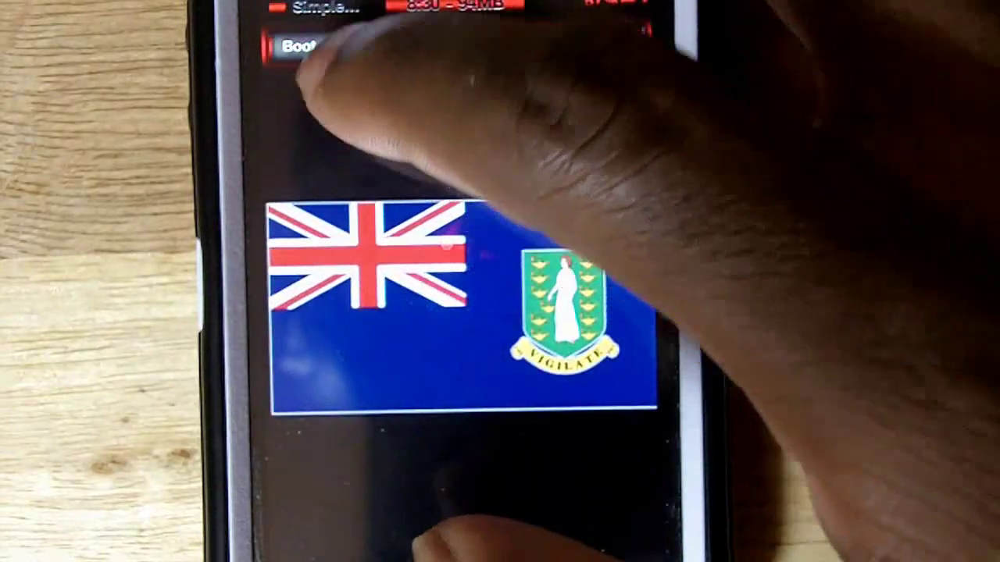
{"action": "left_click", "coordinate": [336, 45]}
{"action": "scroll", "coordinate": [547, 235], "scroll_direction": "up", "scroll_amount": 2}
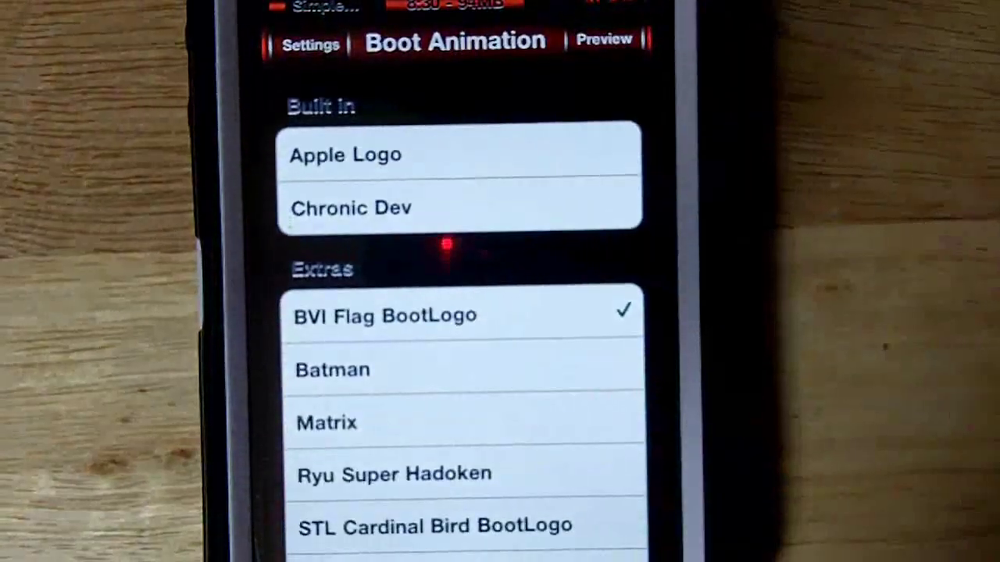